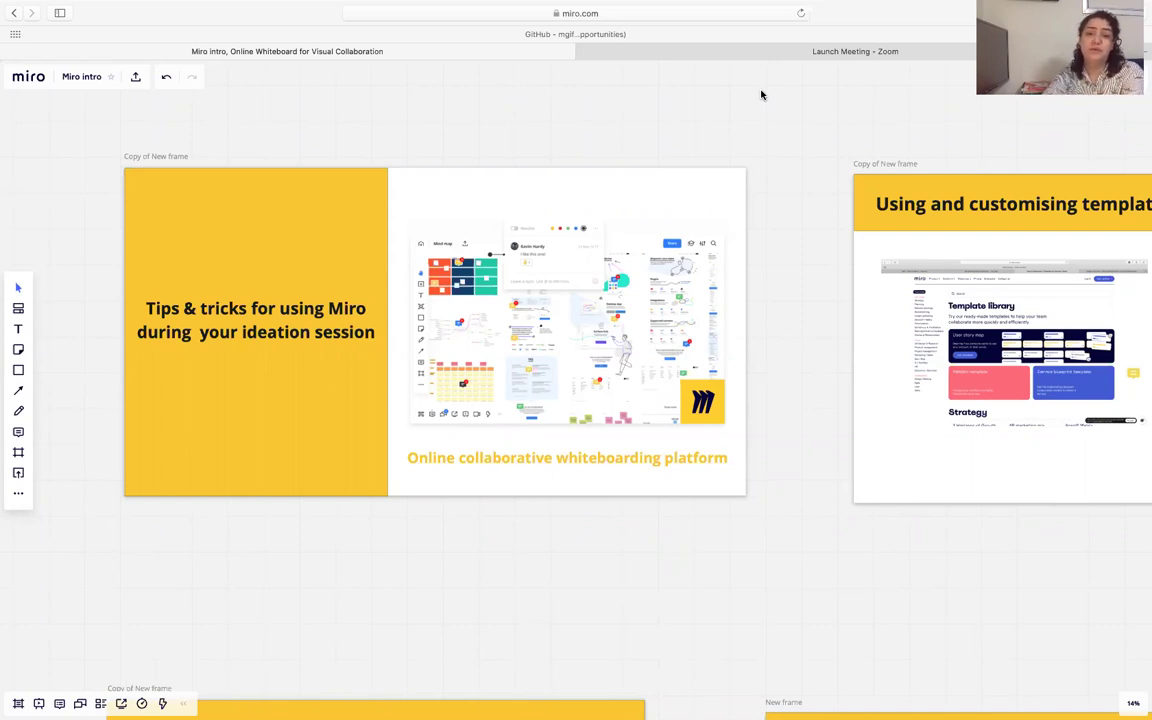
- Draw a new custom-sized frame above the Tips & tricks frame and give it a white fill
scroll(761, 95, right, 3)
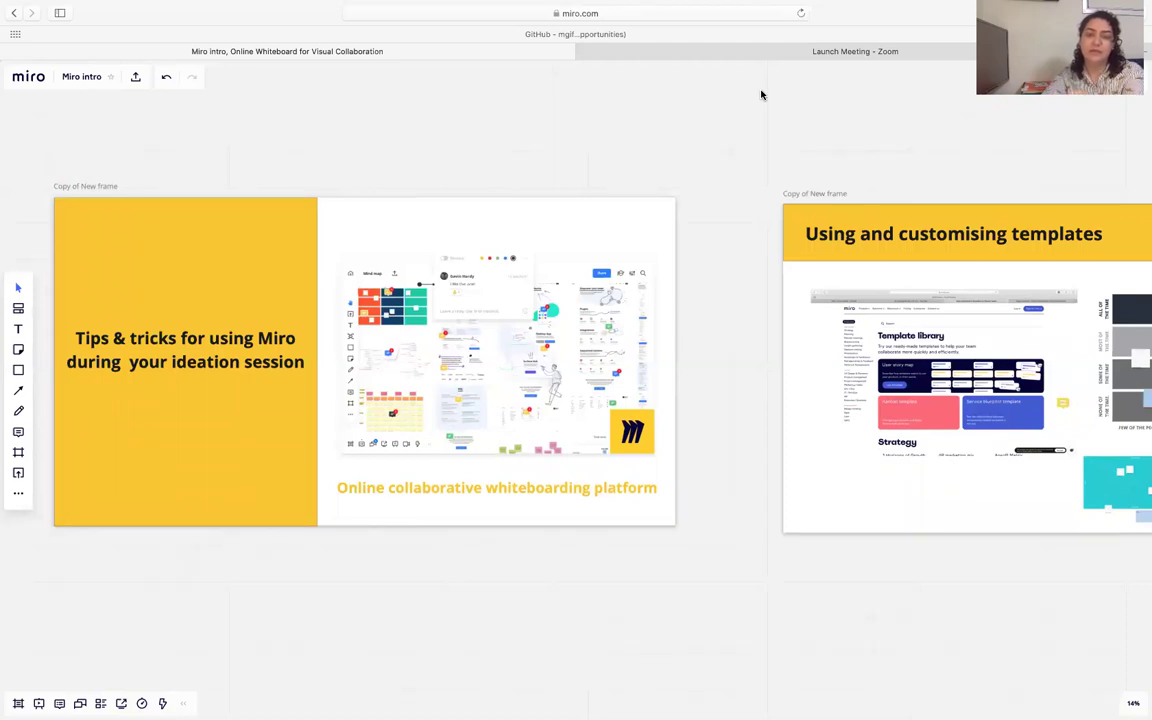
scroll(761, 95, down, 5)
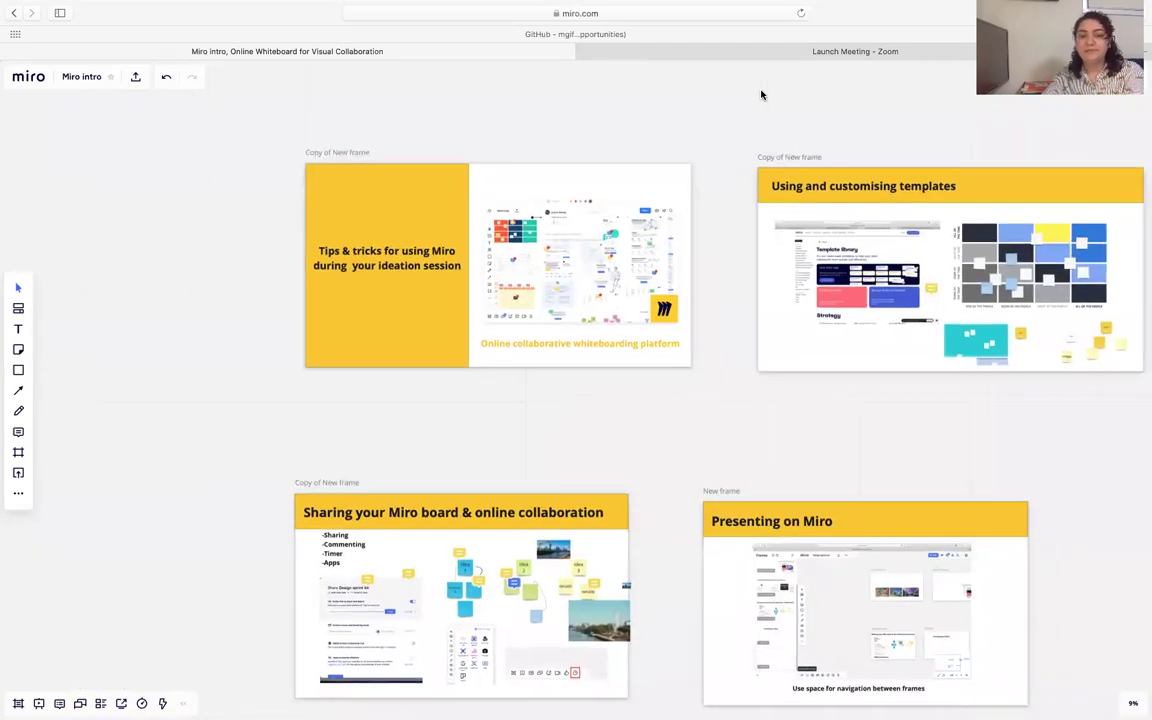
scroll(761, 95, right, 5)
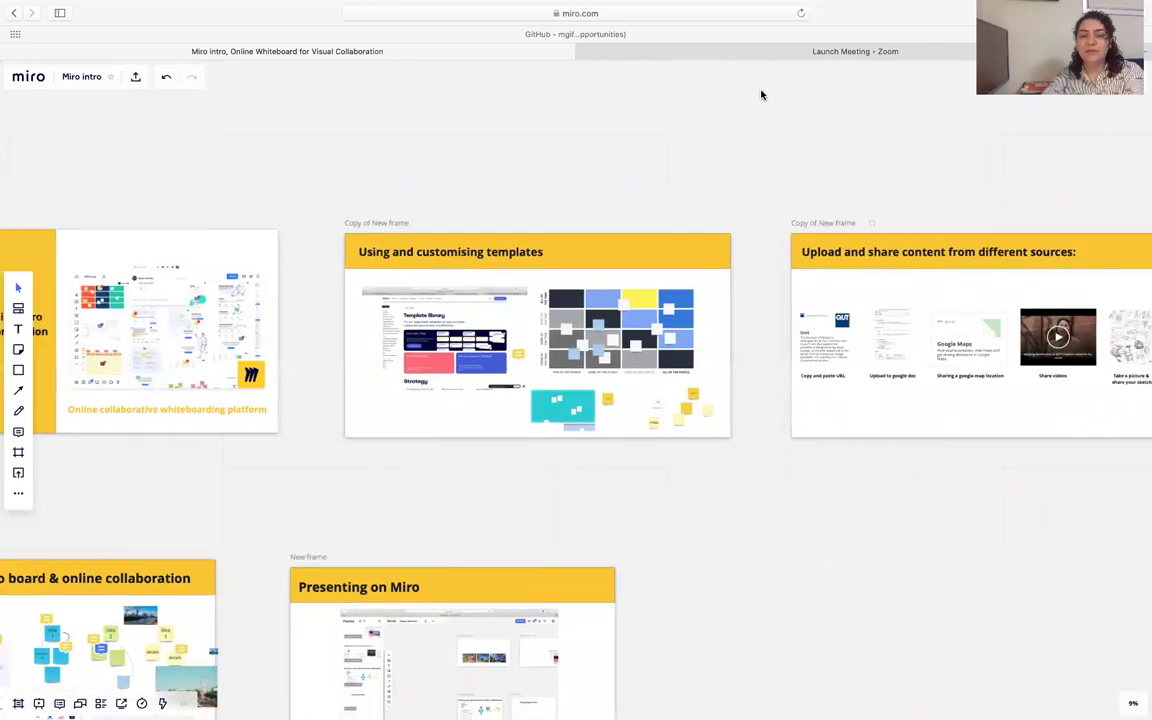
scroll(761, 95, down, 3)
scroll(761, 95, up, 3)
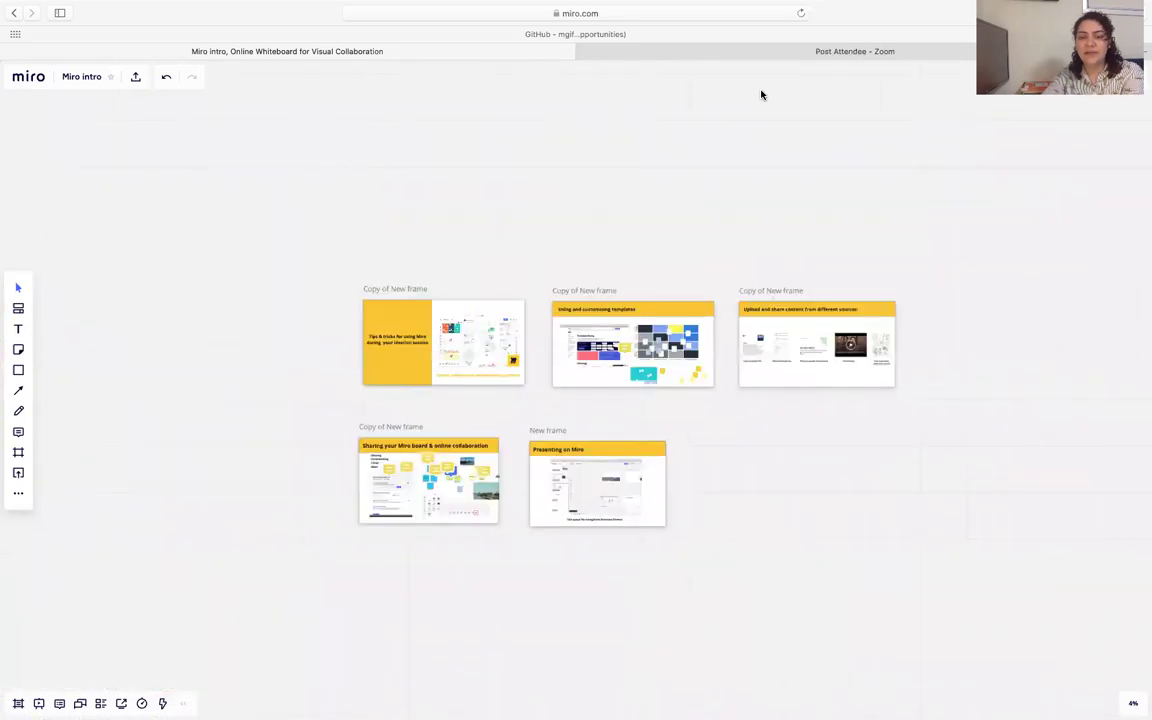
scroll(651, 281, up, 3)
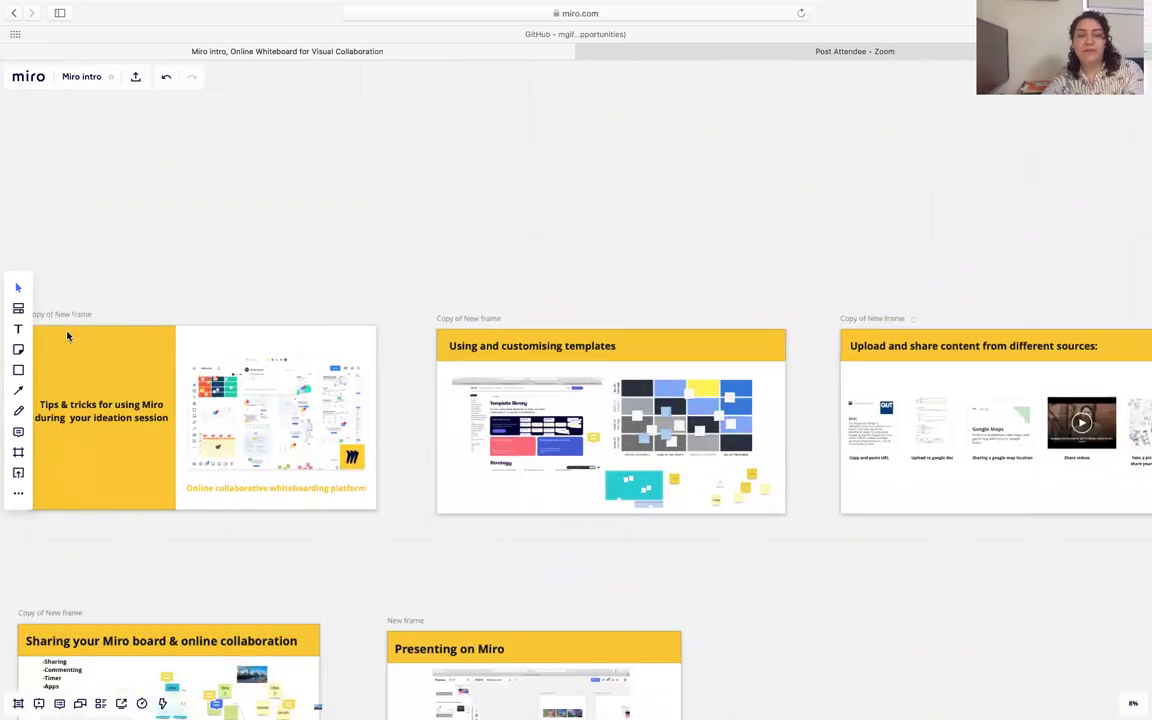
click(18, 454)
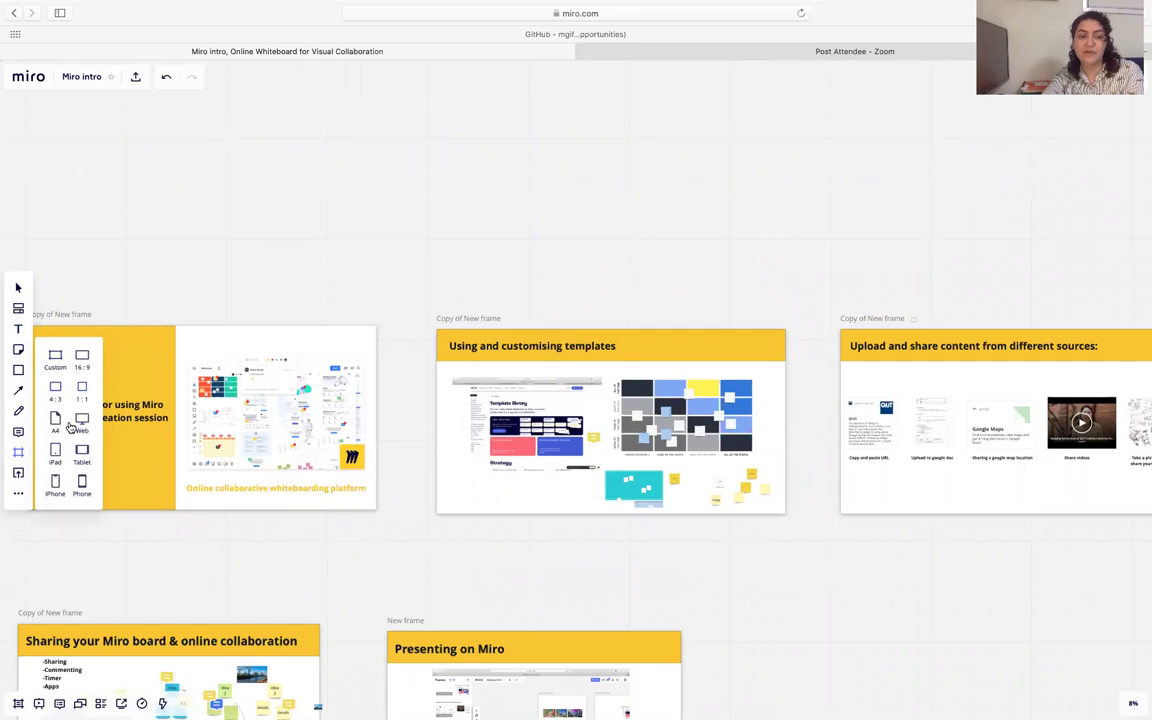
scroll(63, 476, up, 5)
scroll(63, 476, down, 3)
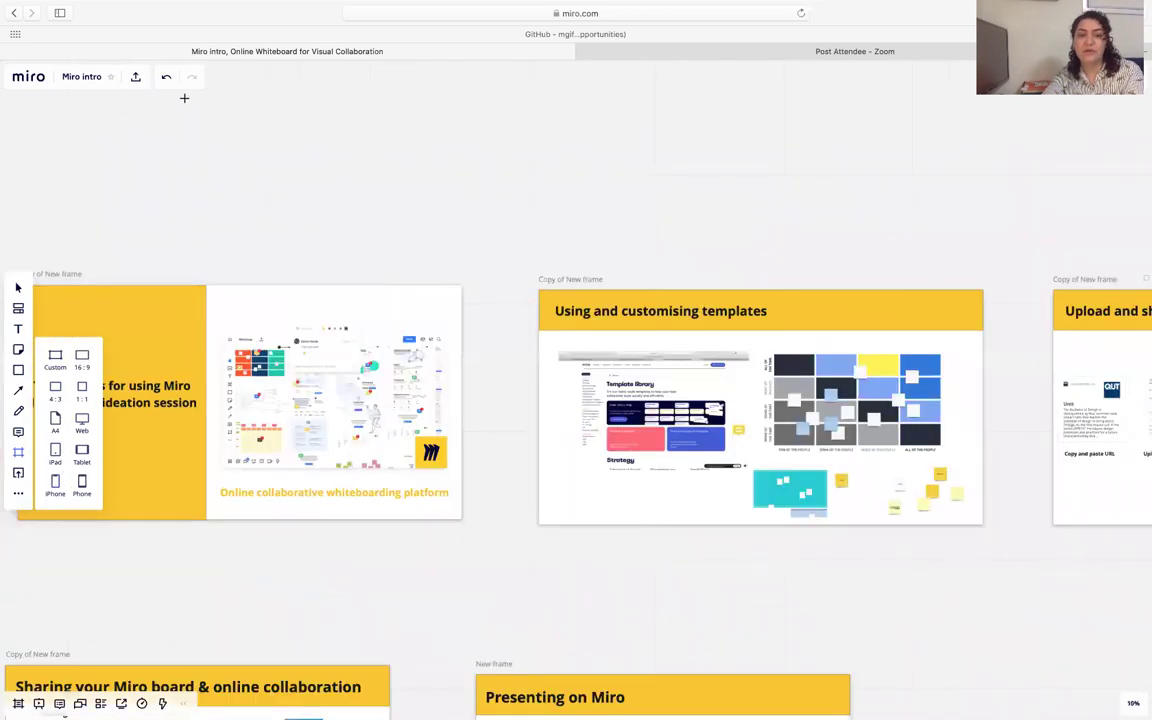
drag(192, 121, 479, 245)
click(304, 290)
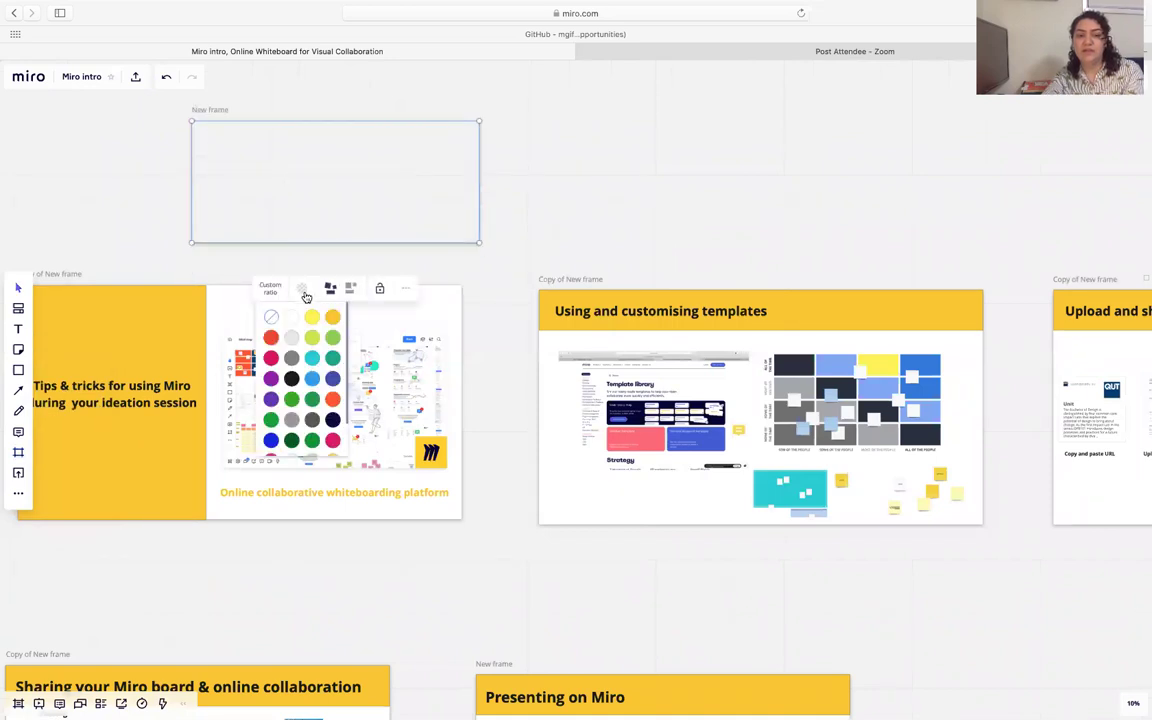
click(291, 317)
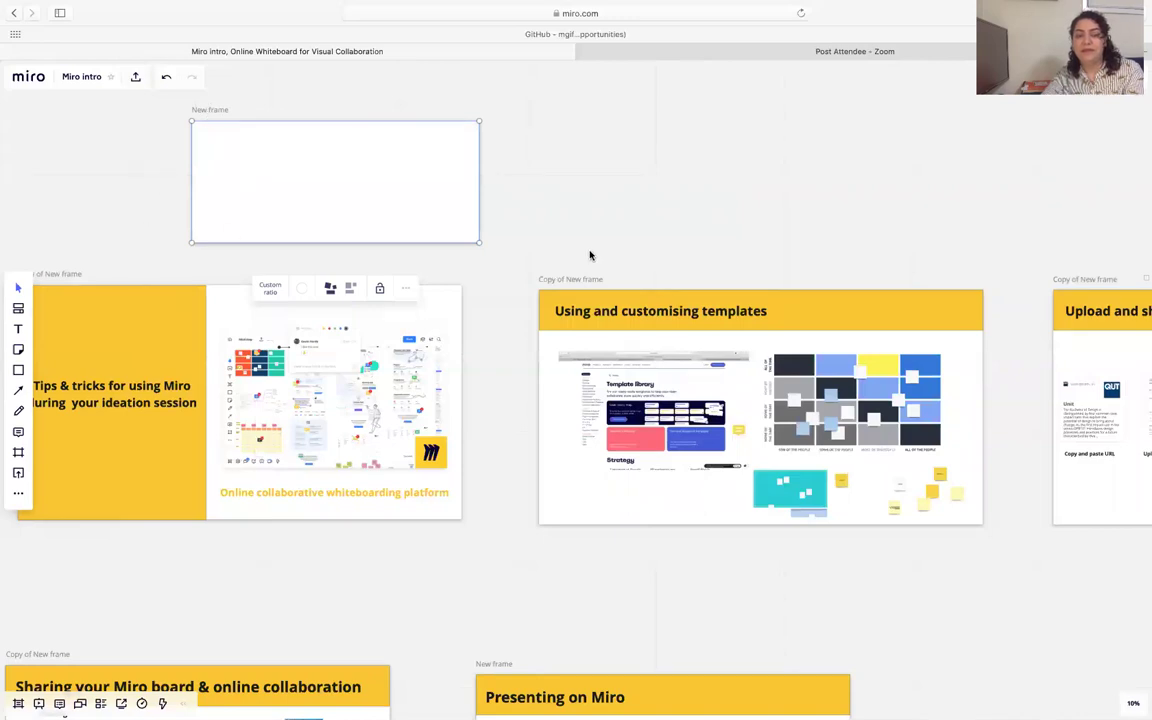
scroll(589, 255, right, 5)
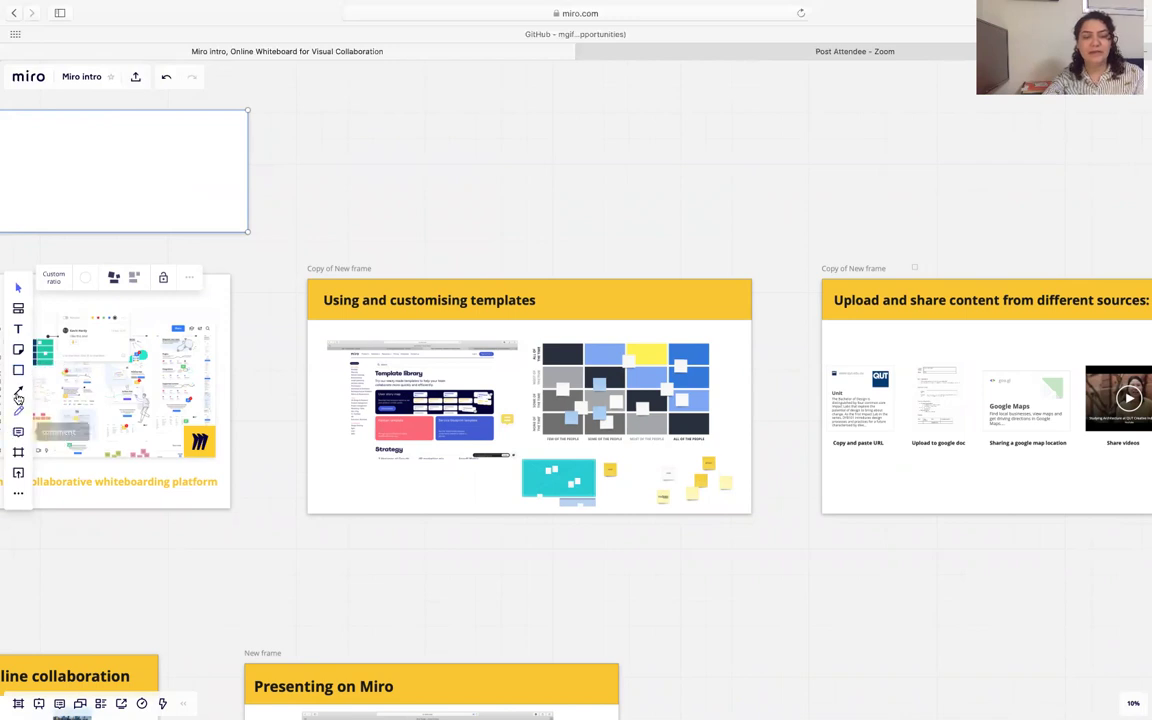
- Insert a blank Mind Map from the Research & design template category
click(19, 310)
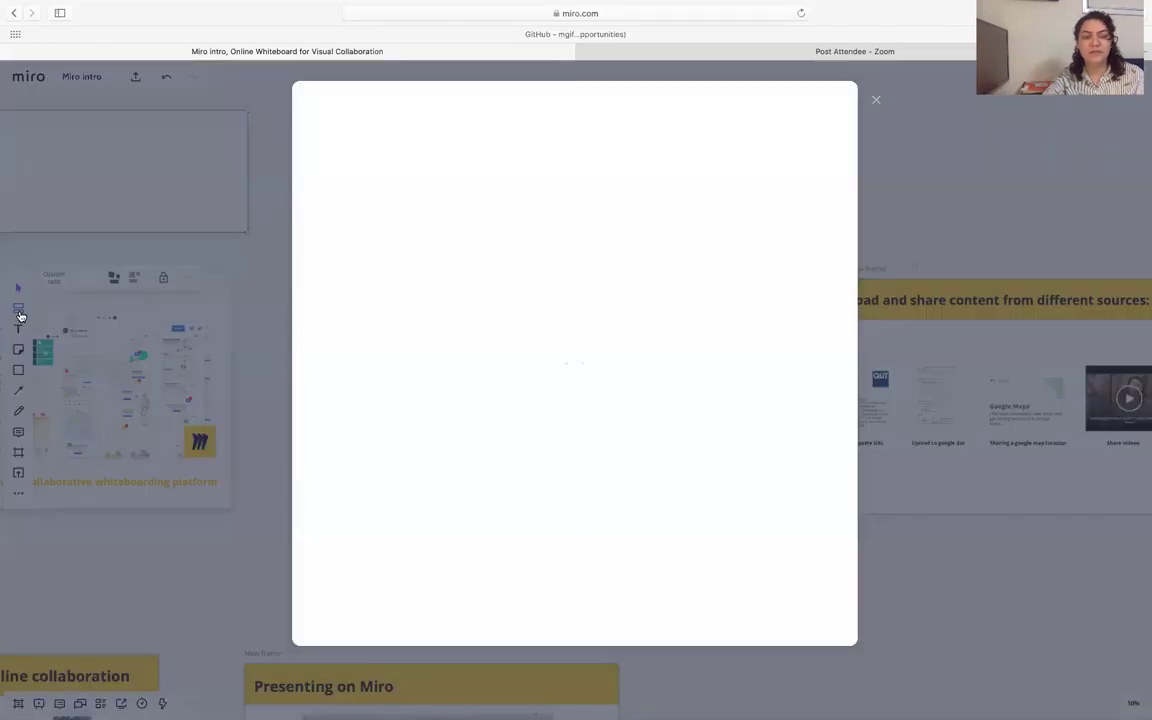
mouse_move(427, 175)
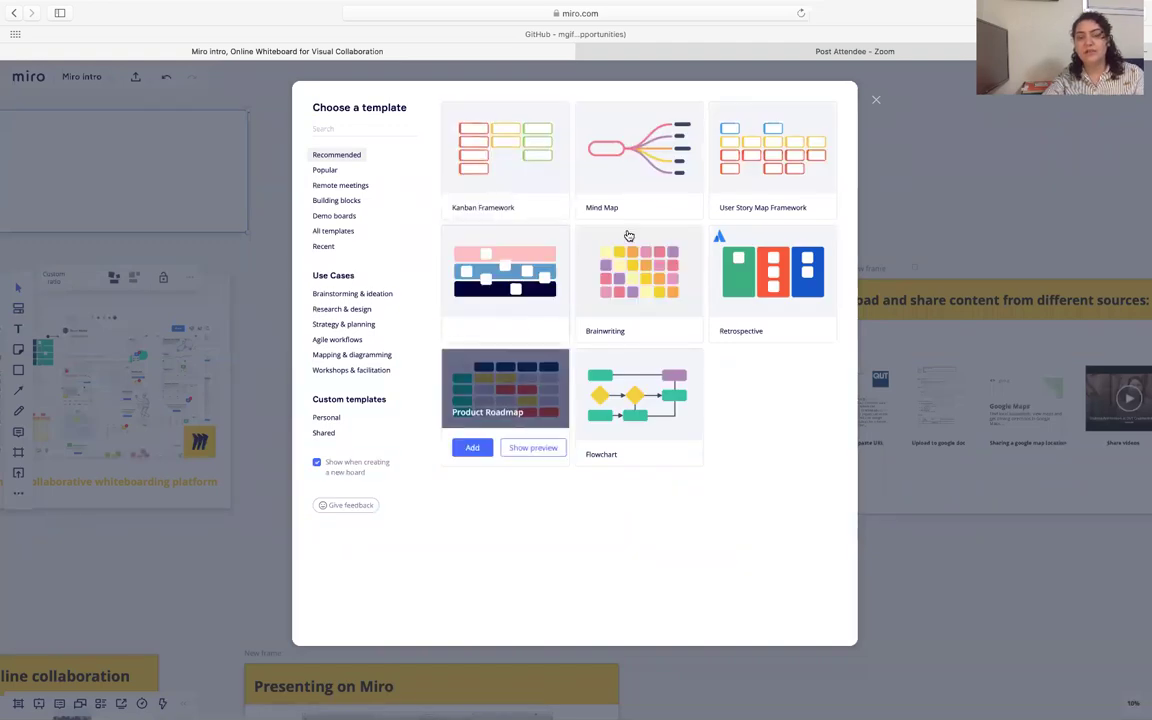
click(368, 310)
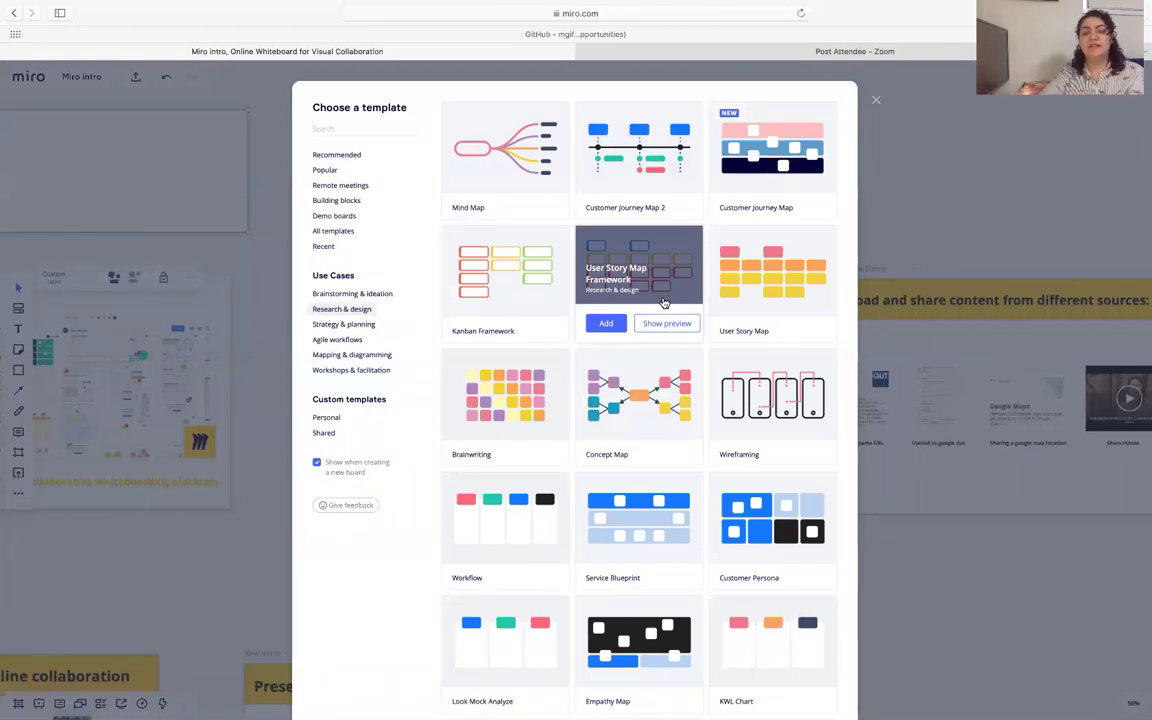
click(494, 151)
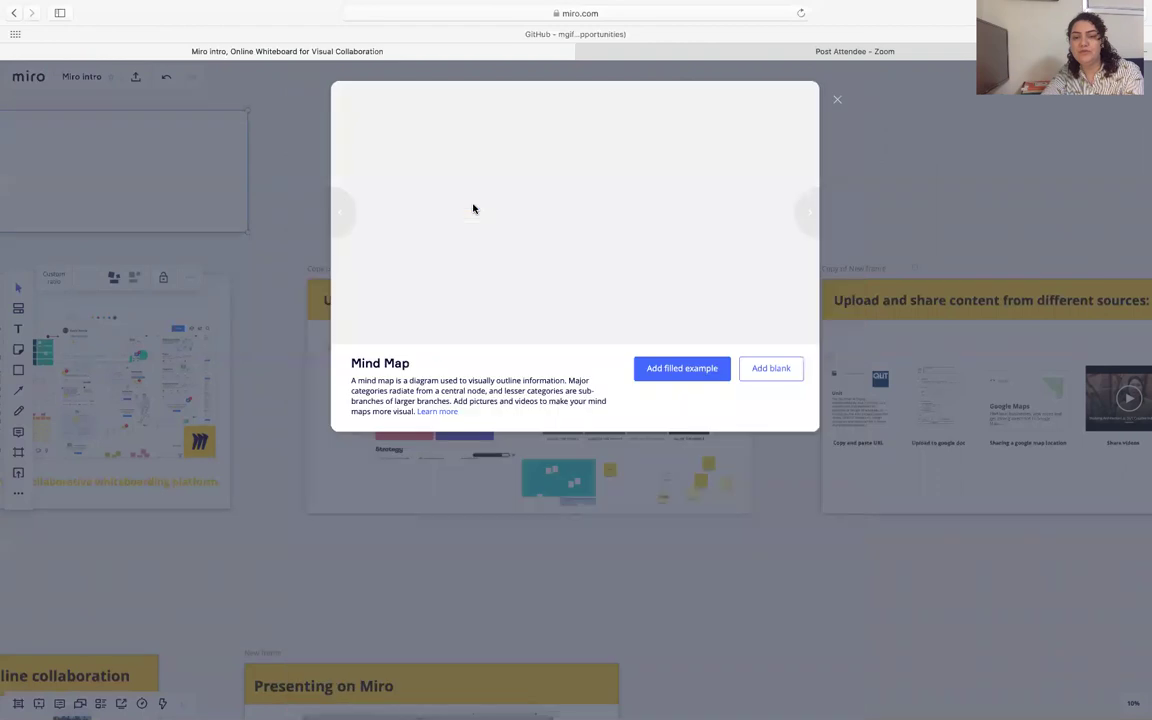
click(774, 374)
- Delete the empty New frame from the board
scroll(285, 245, down, 5)
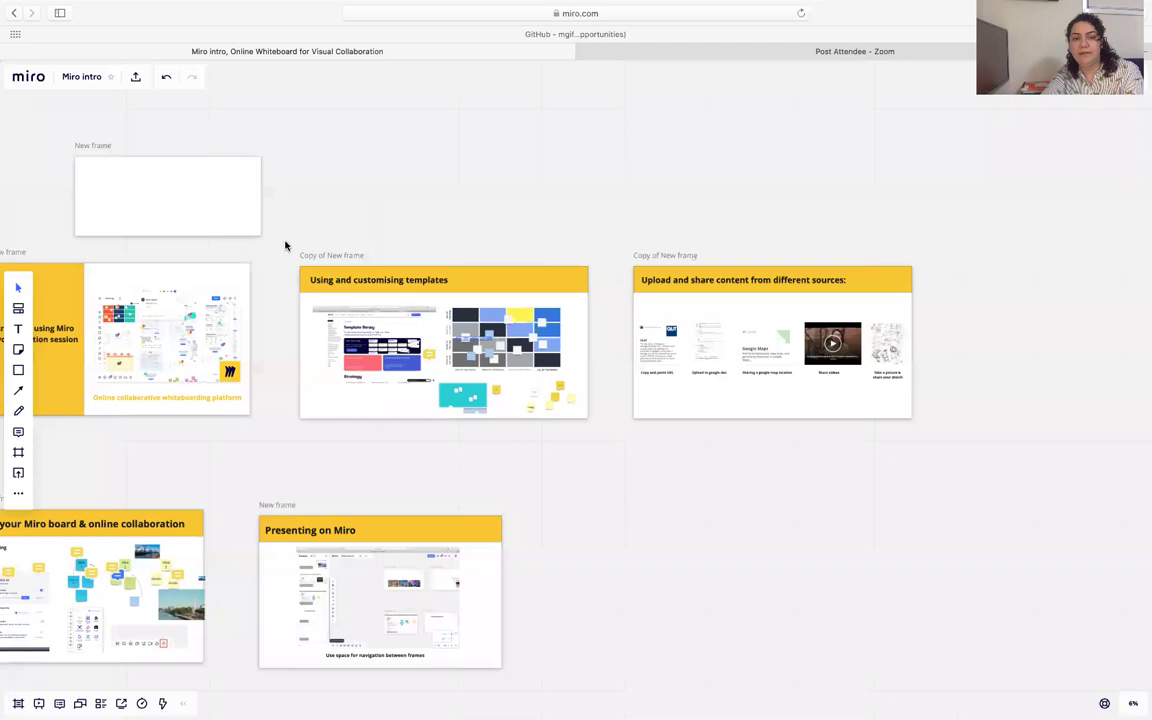
scroll(285, 245, up, 2)
scroll(285, 245, down, 3)
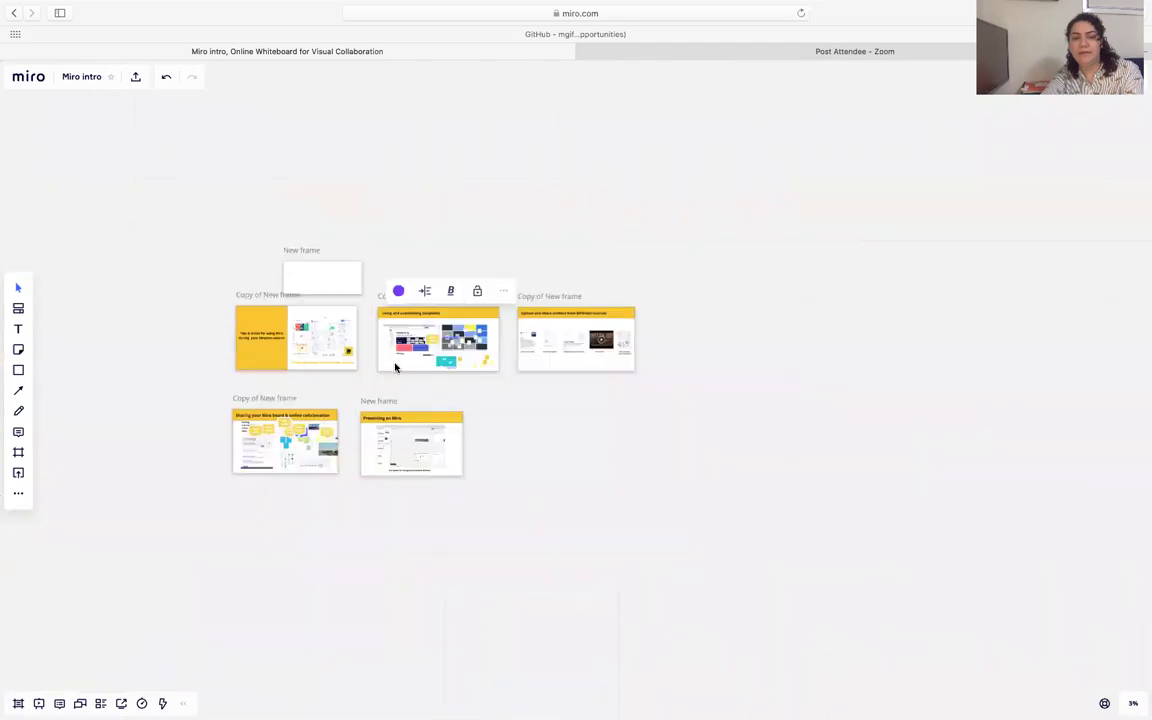
scroll(395, 368, up, 5)
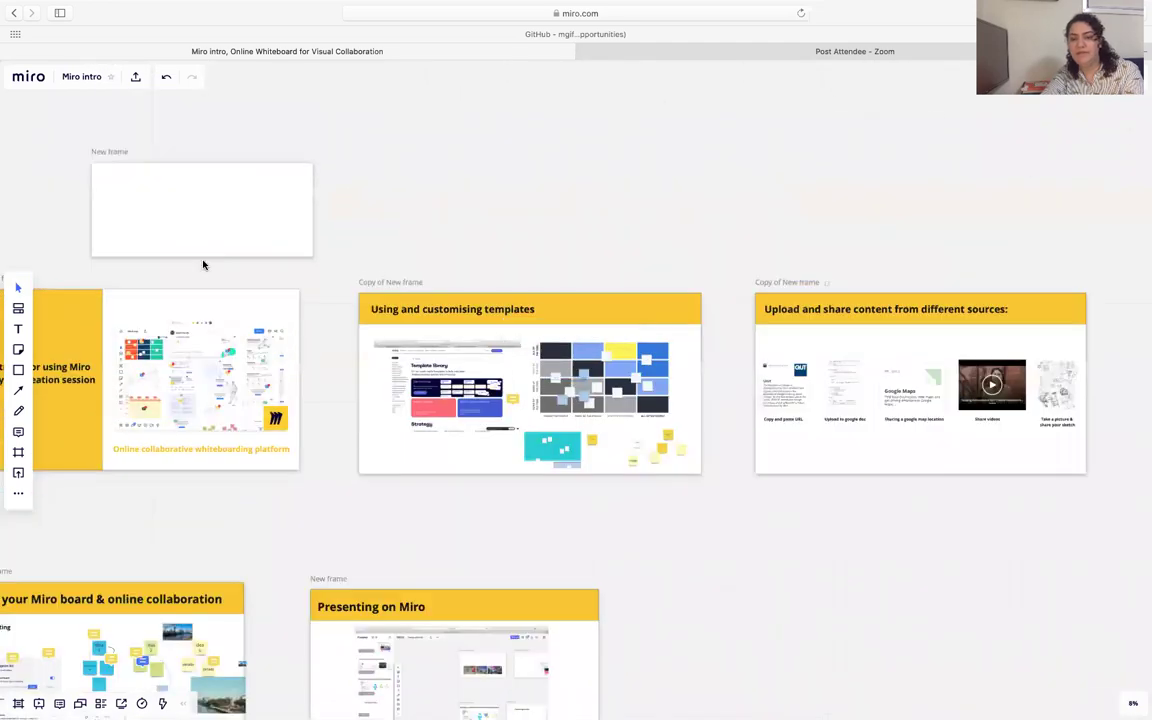
click(103, 153)
key(Delete)
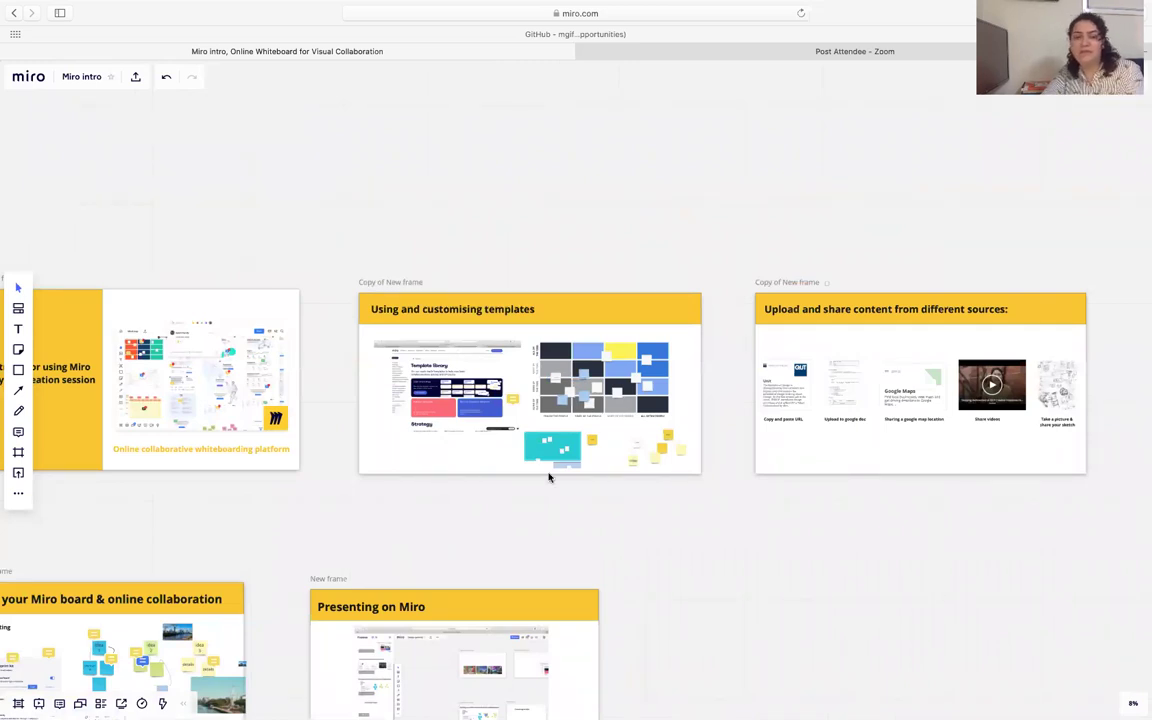
- Place a new sticky note beside the yellow stickies in the templates frame and type 'dsgh'
scroll(548, 477, up, 5)
scroll(548, 477, up, 3)
scroll(548, 477, left, 3)
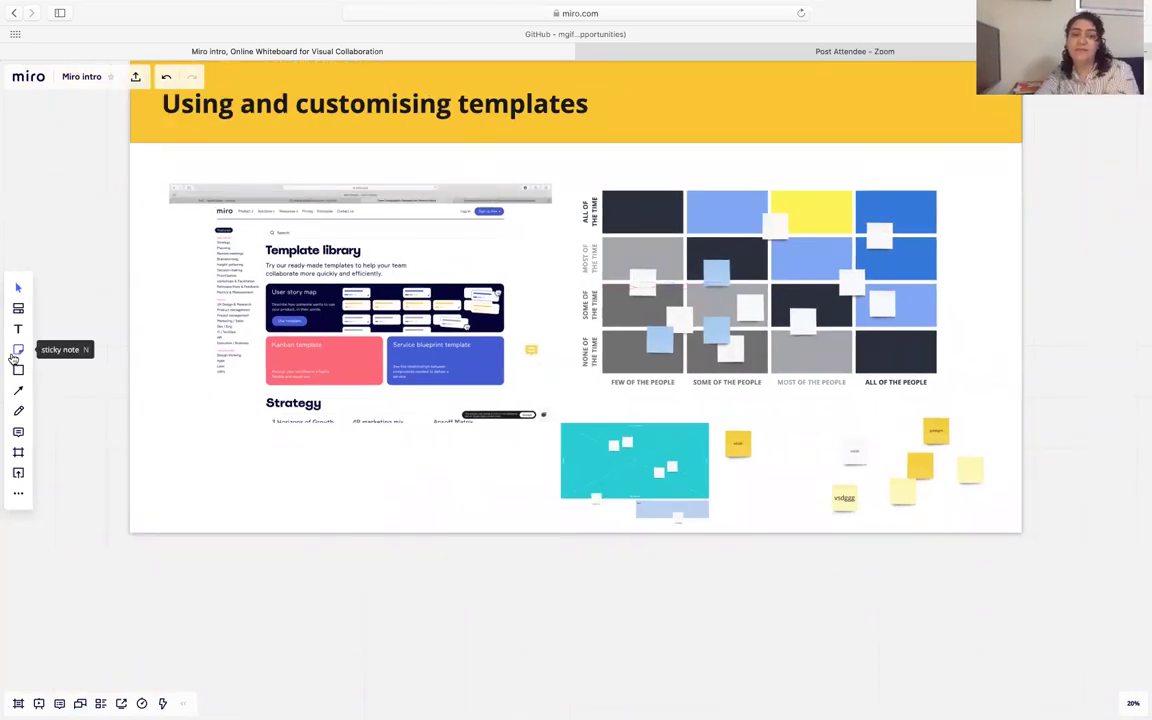
drag(13, 356, 788, 430)
click(788, 430)
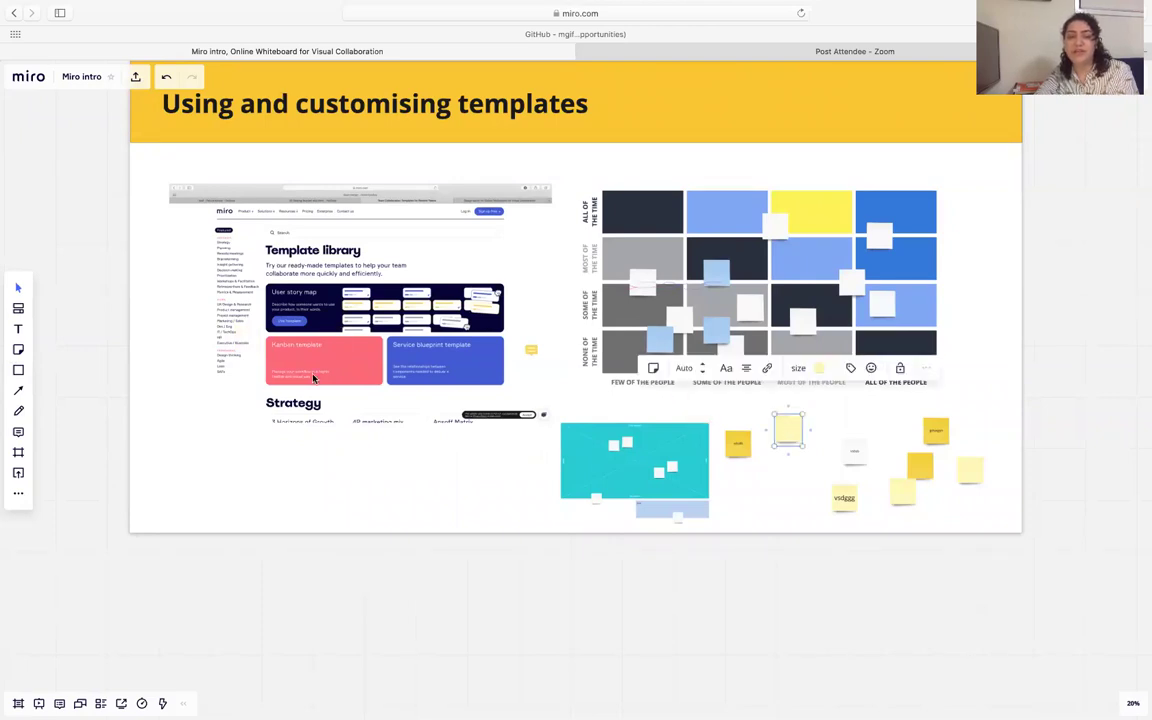
scroll(516, 402, down, 3)
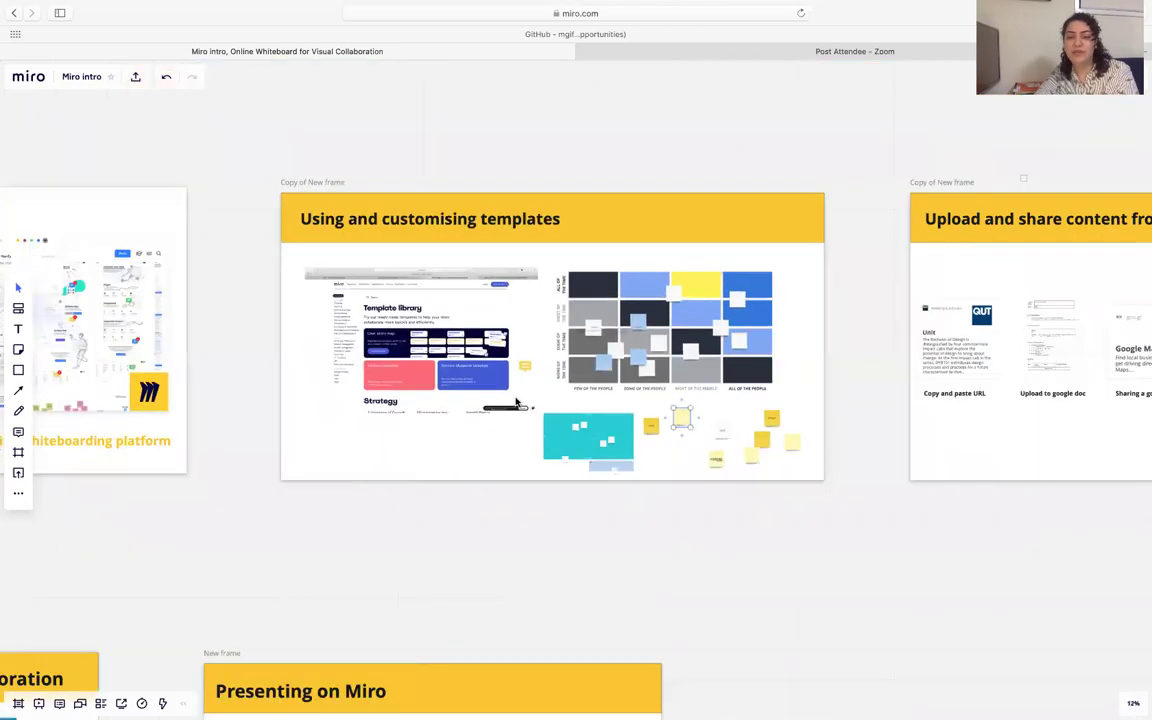
scroll(680, 420, up, 5)
text(dsgh)
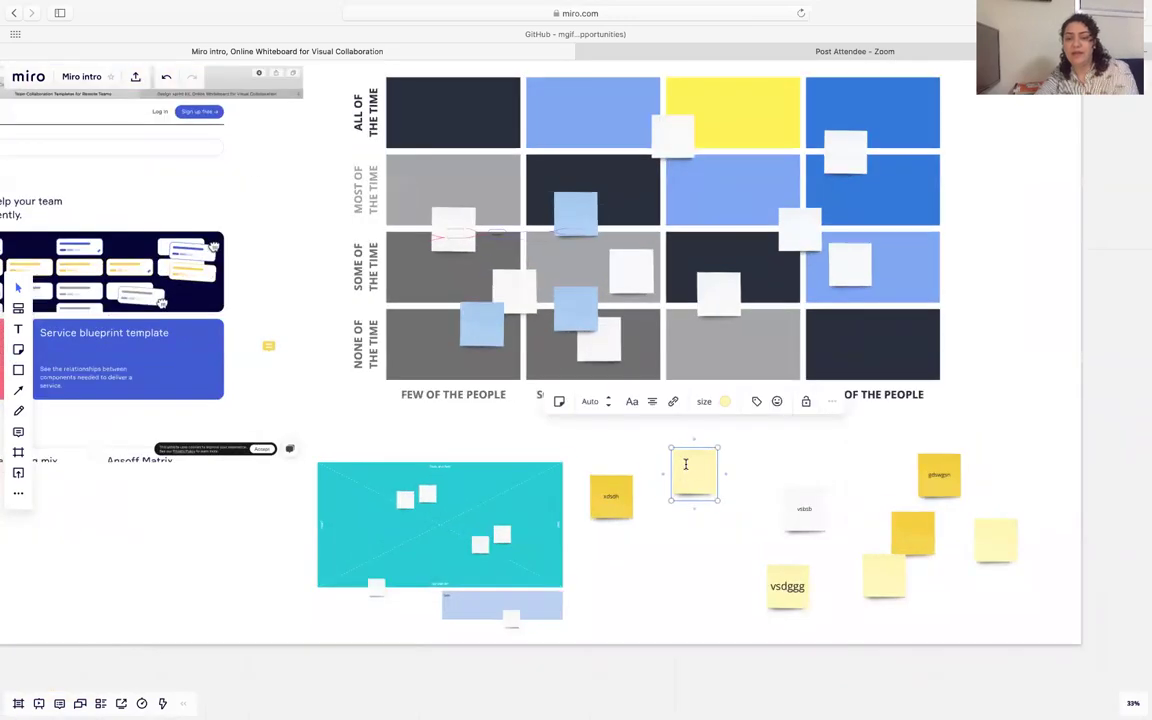
click(817, 519)
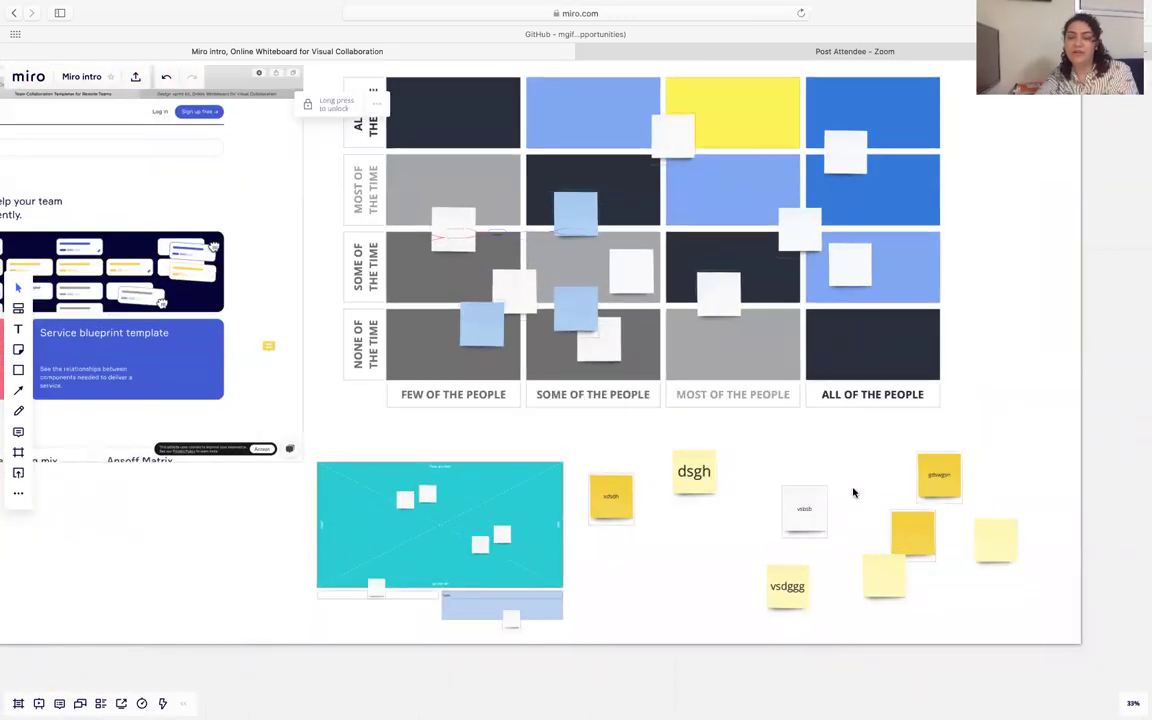
scroll(853, 492, down, 5)
scroll(853, 492, right, 3)
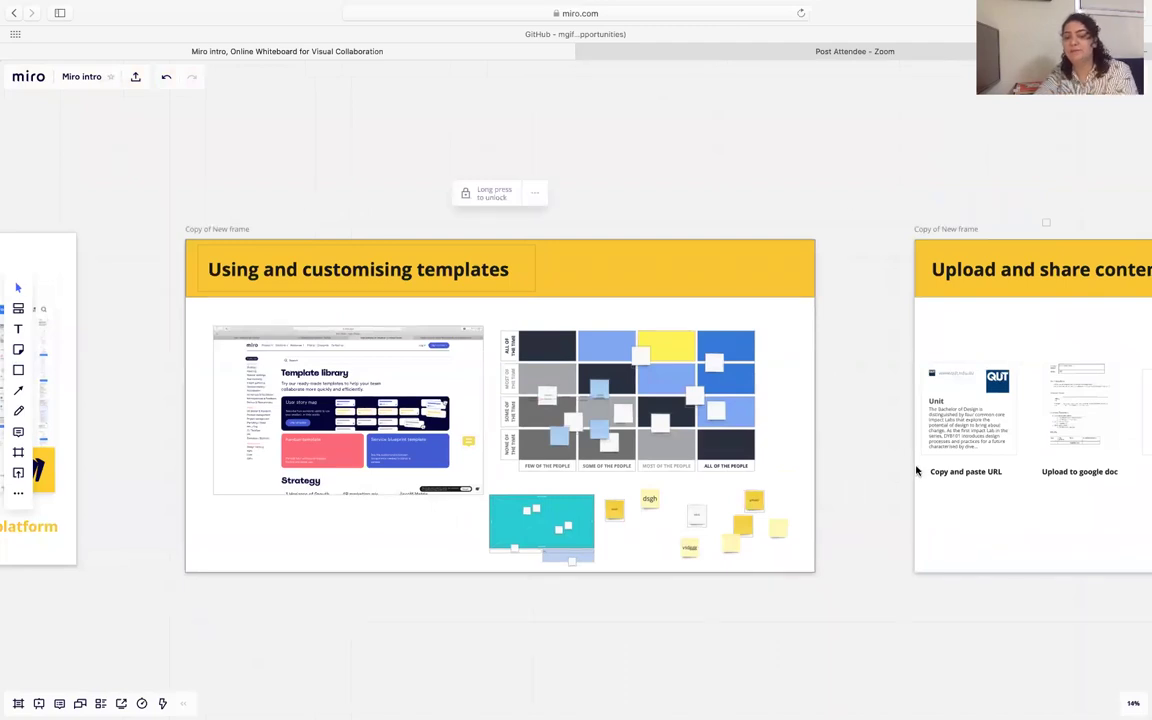
scroll(951, 504, right, 5)
- Preview the embedded Google doc card, then close the viewer
scroll(951, 506, right, 4)
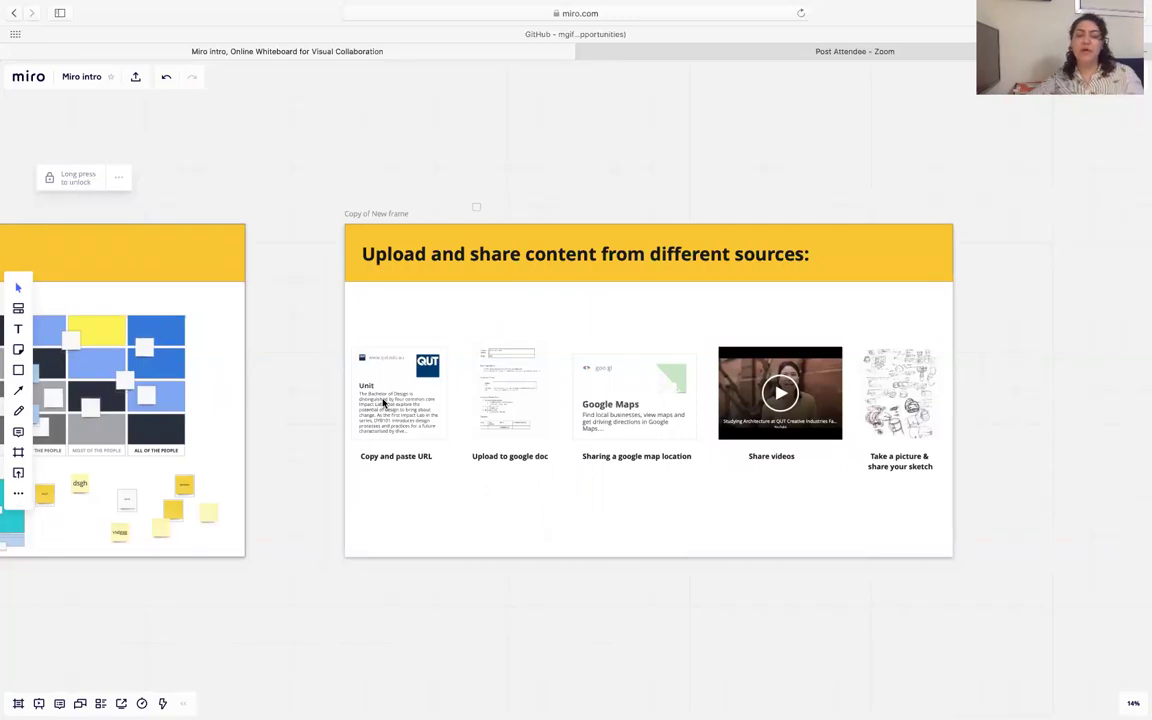
double_click(502, 367)
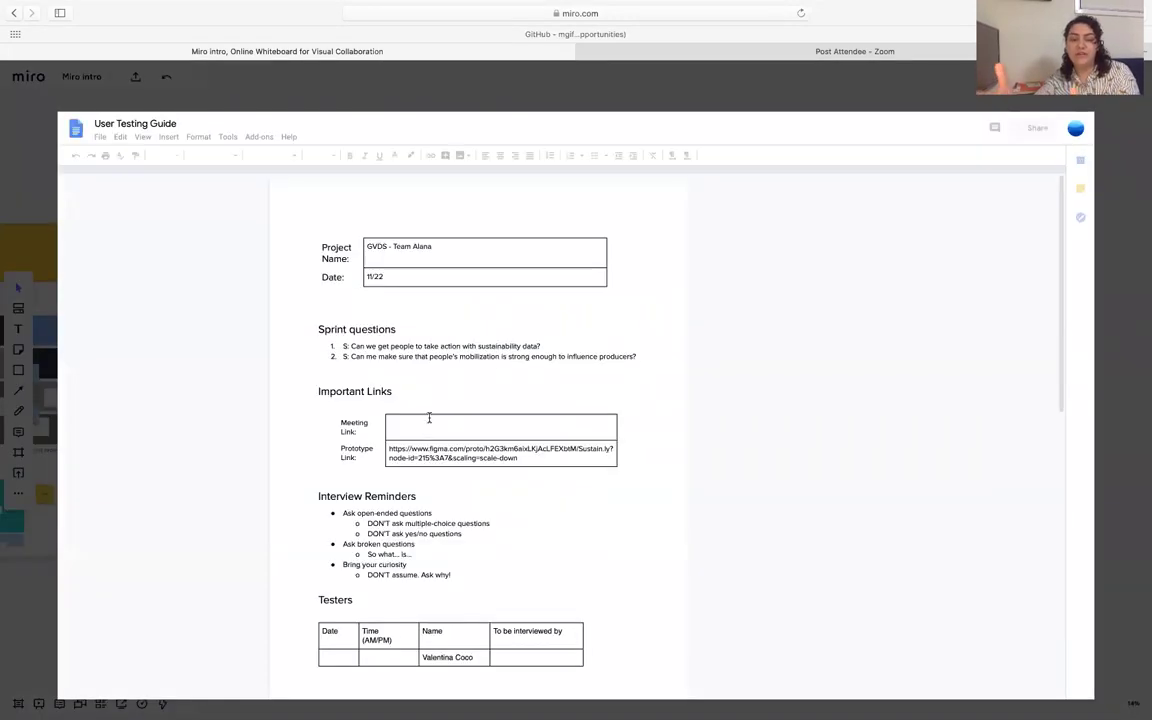
click(184, 104)
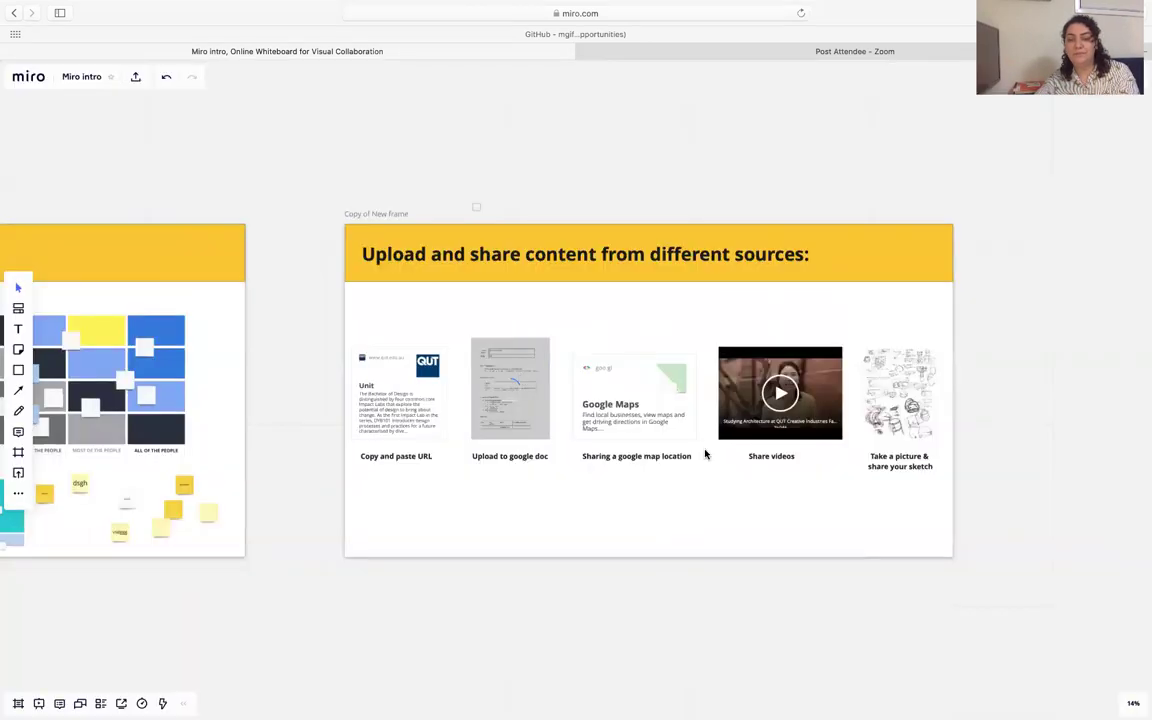
- Open the Google Maps location card's link in a new browser tab
scroll(704, 455, up, 5)
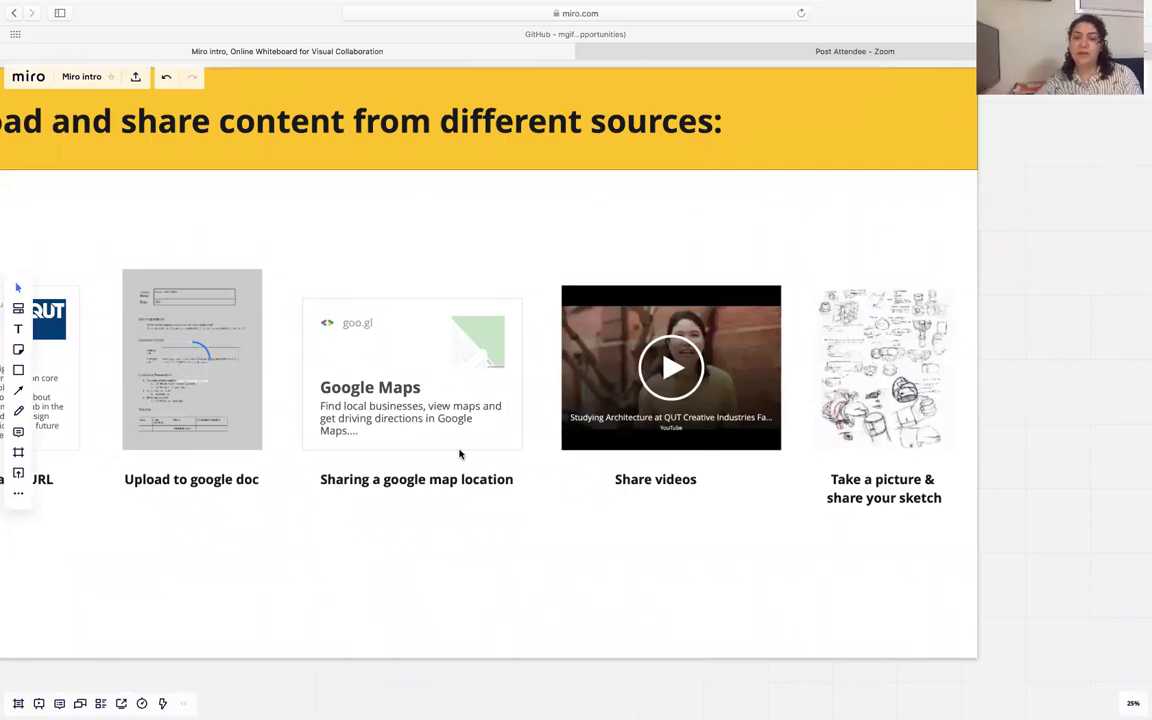
click(452, 386)
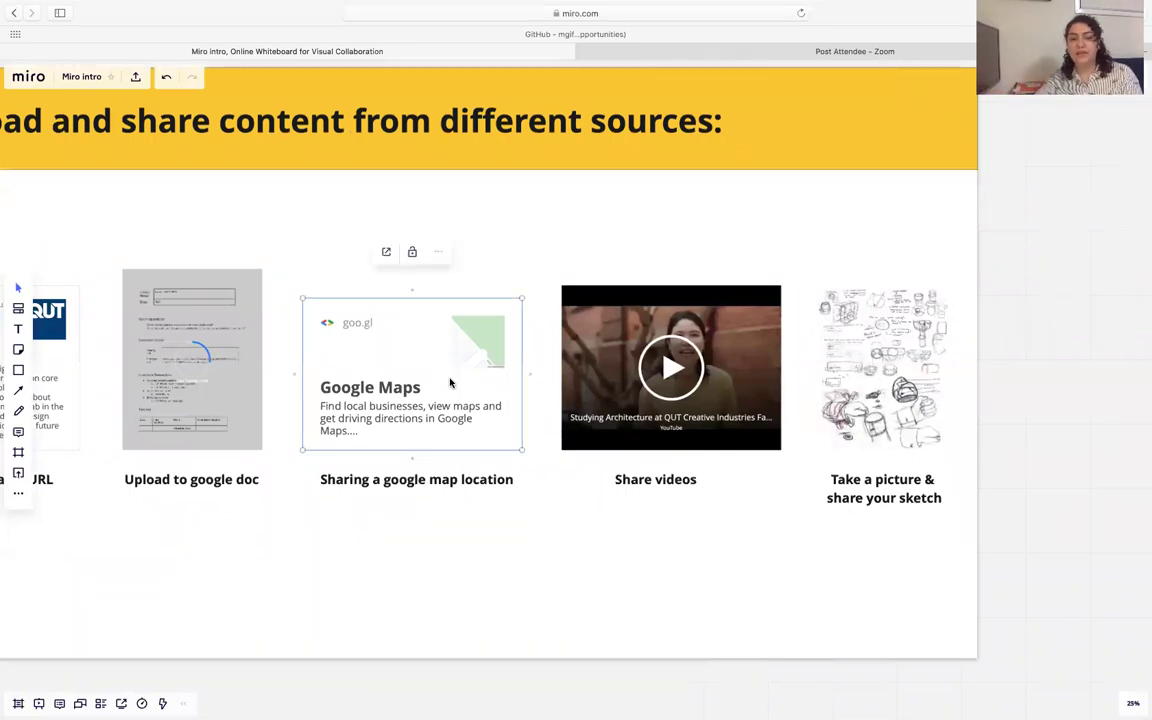
click(385, 253)
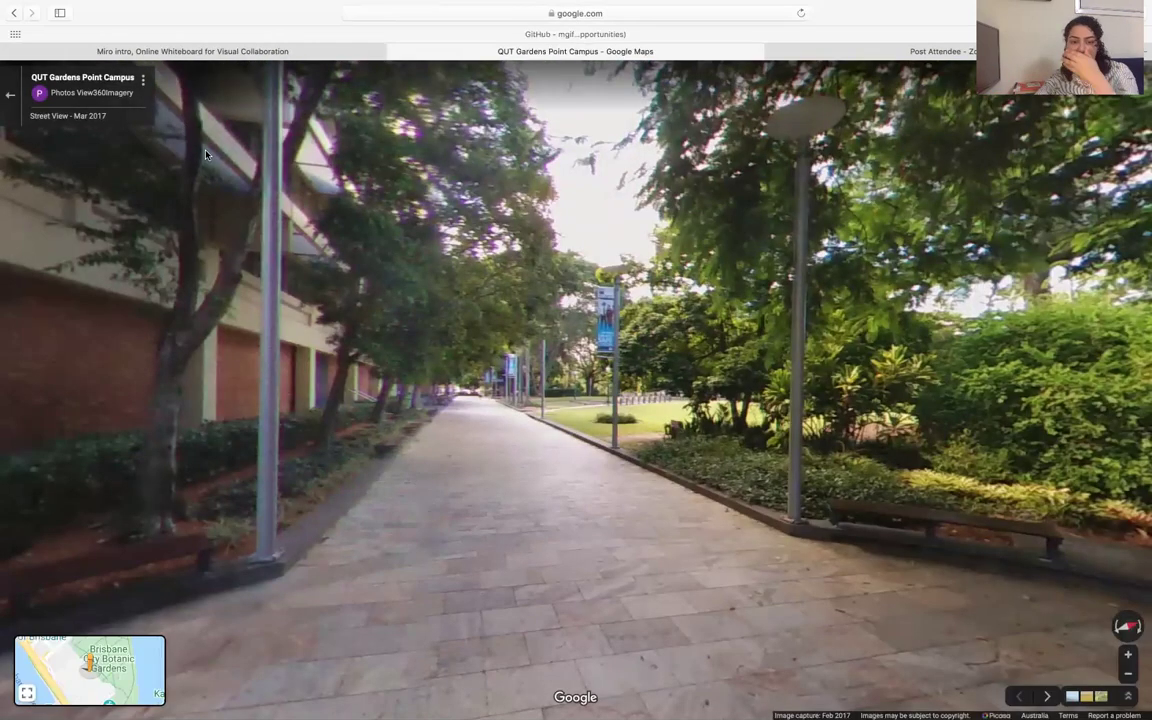
- Show the more-options menu for the QUT Gardens Point Campus Street View image
click(143, 80)
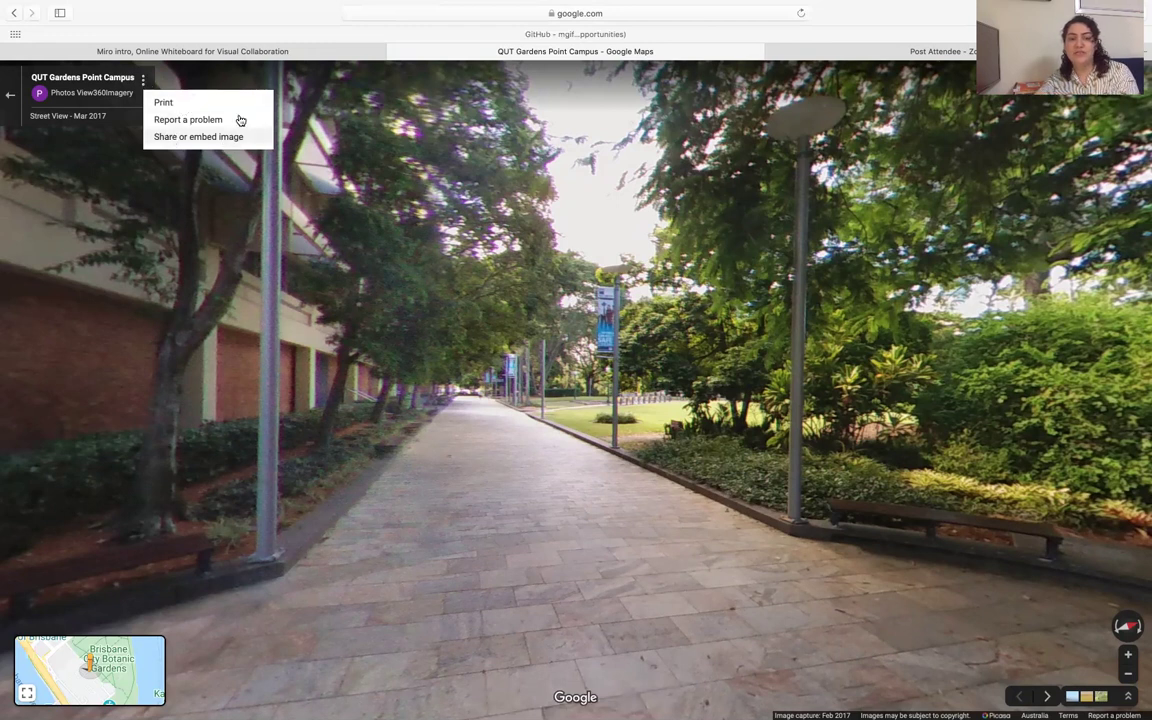
- Close the Google Maps tab and navigate back across the five slide frames on the board
click(395, 52)
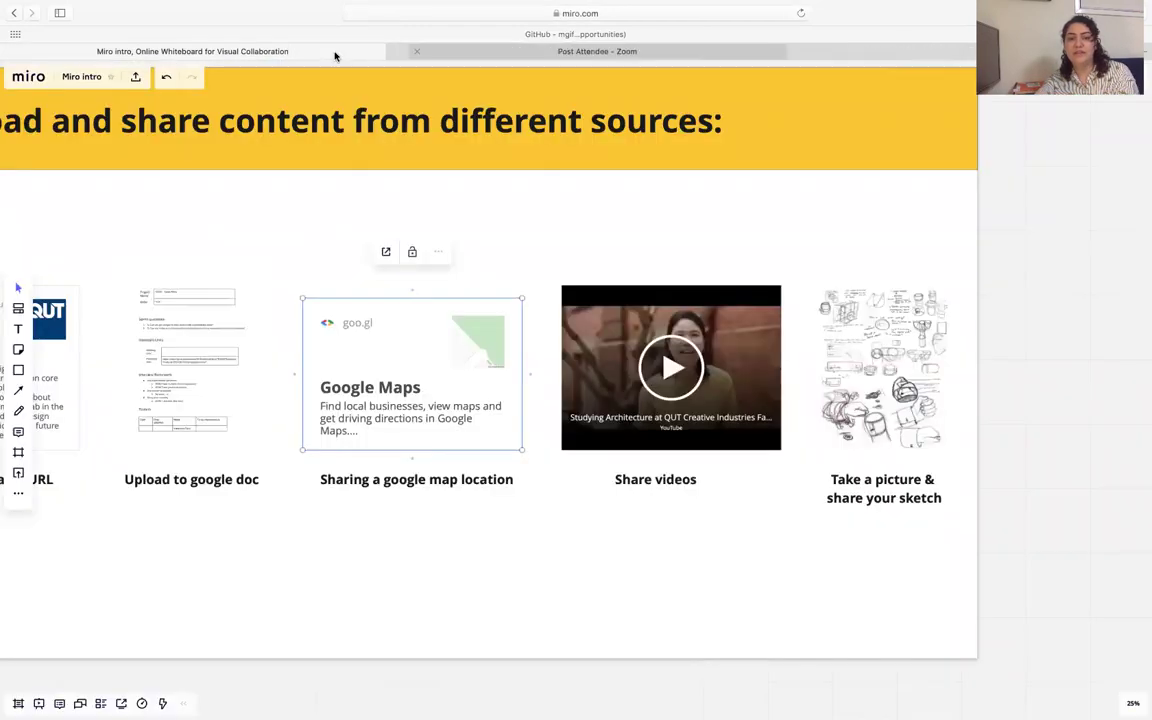
scroll(562, 432, right, 5)
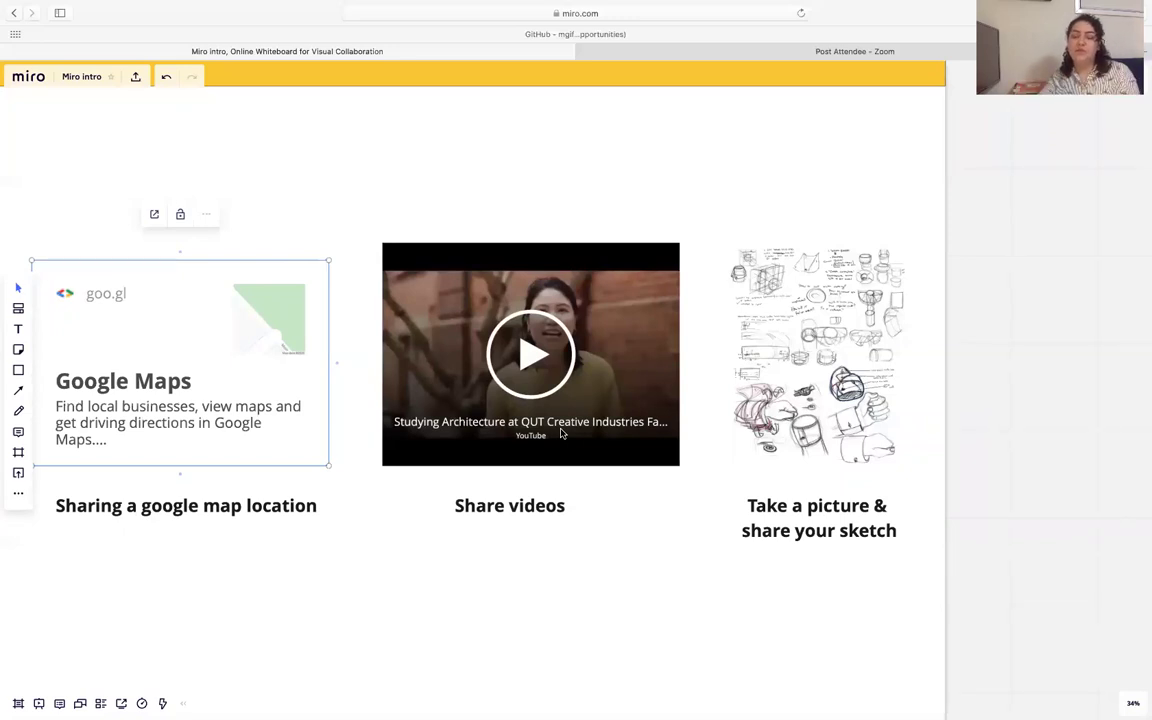
scroll(562, 433, down, 10)
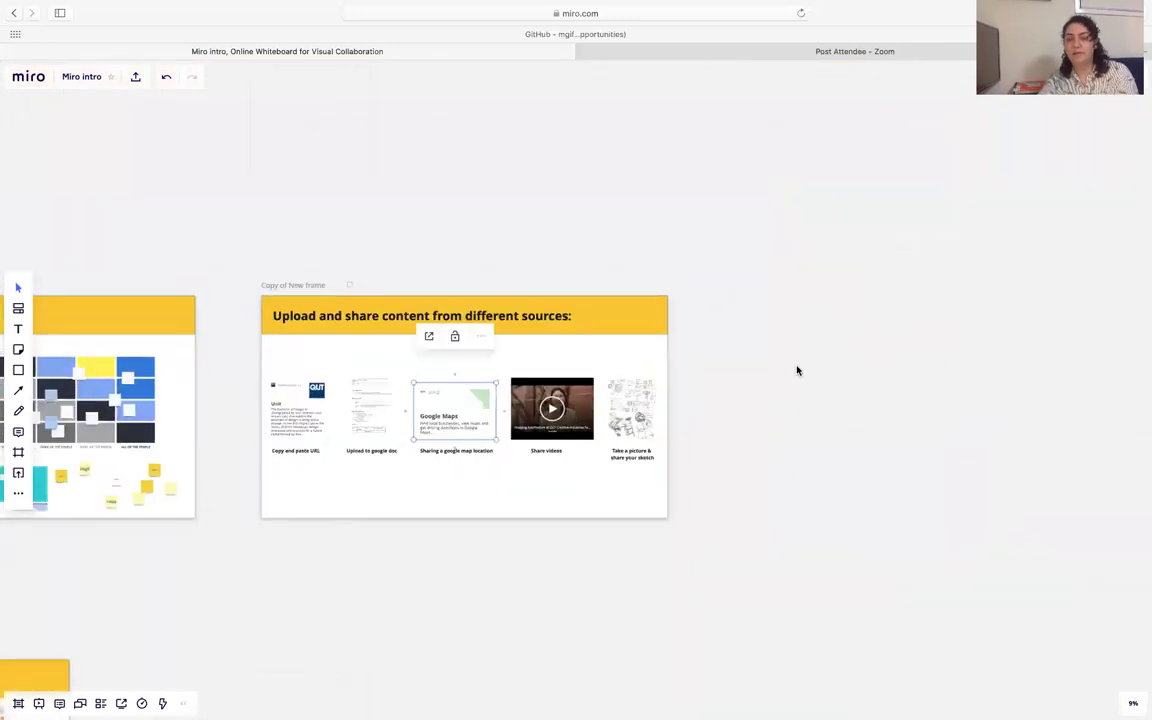
scroll(797, 371, down, 5)
scroll(797, 371, left, 5)
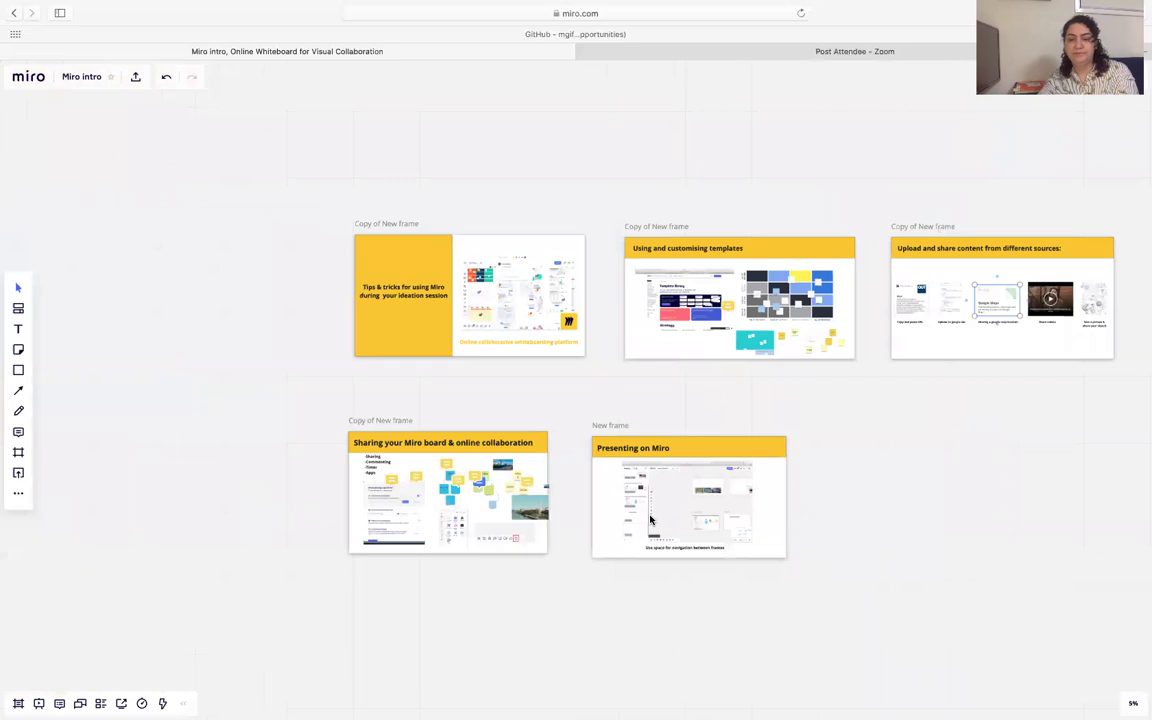
scroll(650, 520, up, 10)
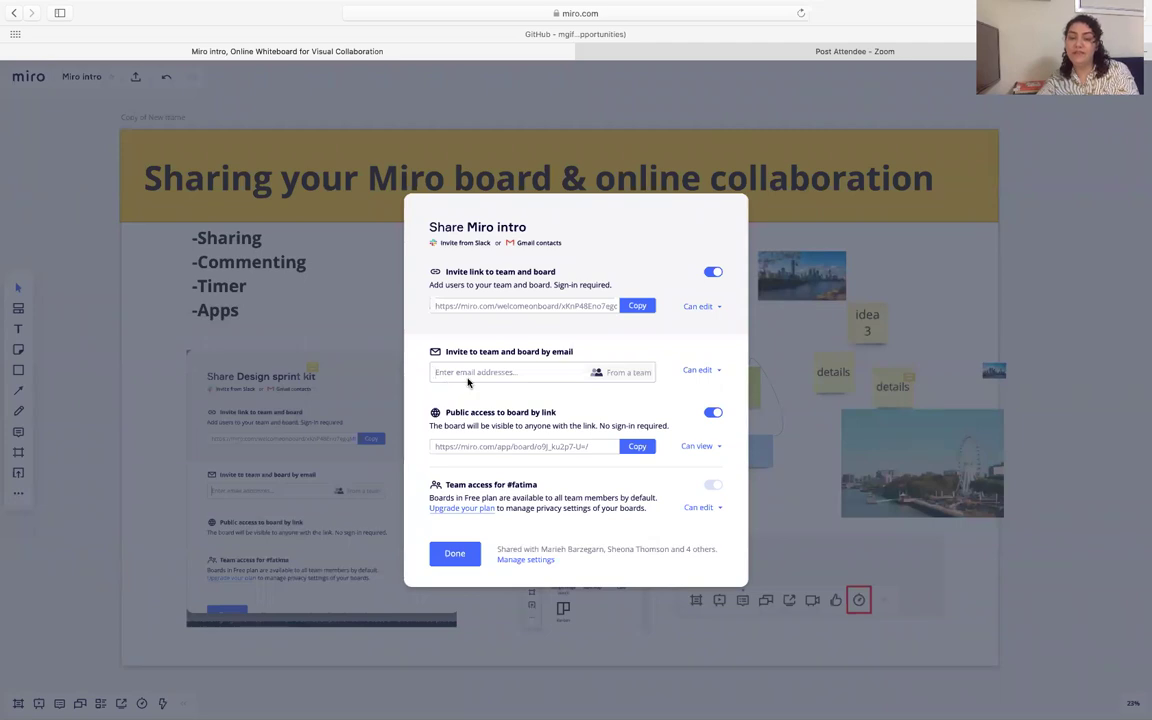
- Check the Can edit permission choices for email and link invites unchanged, then close the Share dialog
click(703, 370)
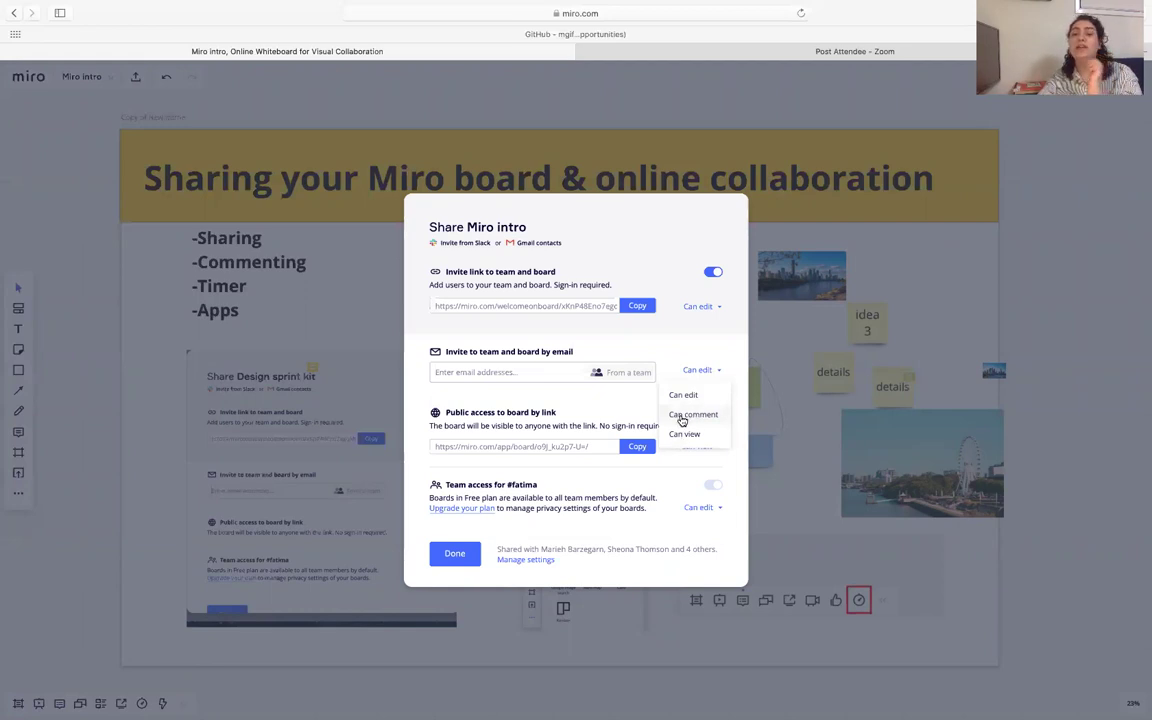
click(700, 325)
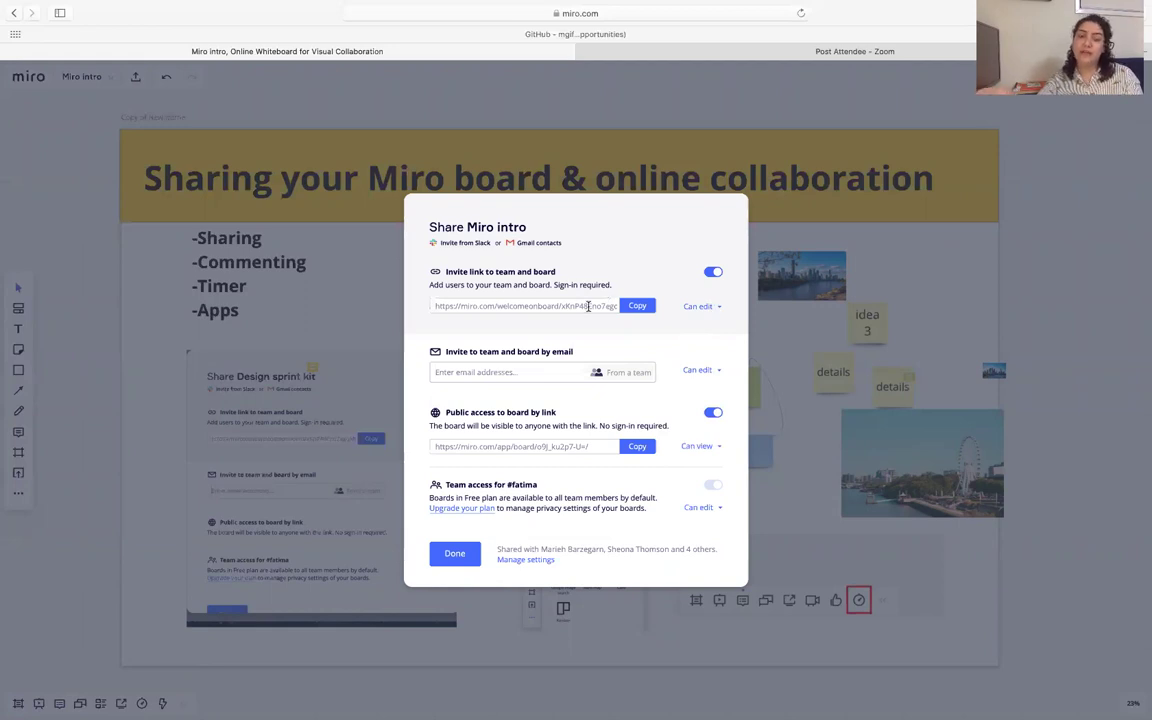
click(705, 315)
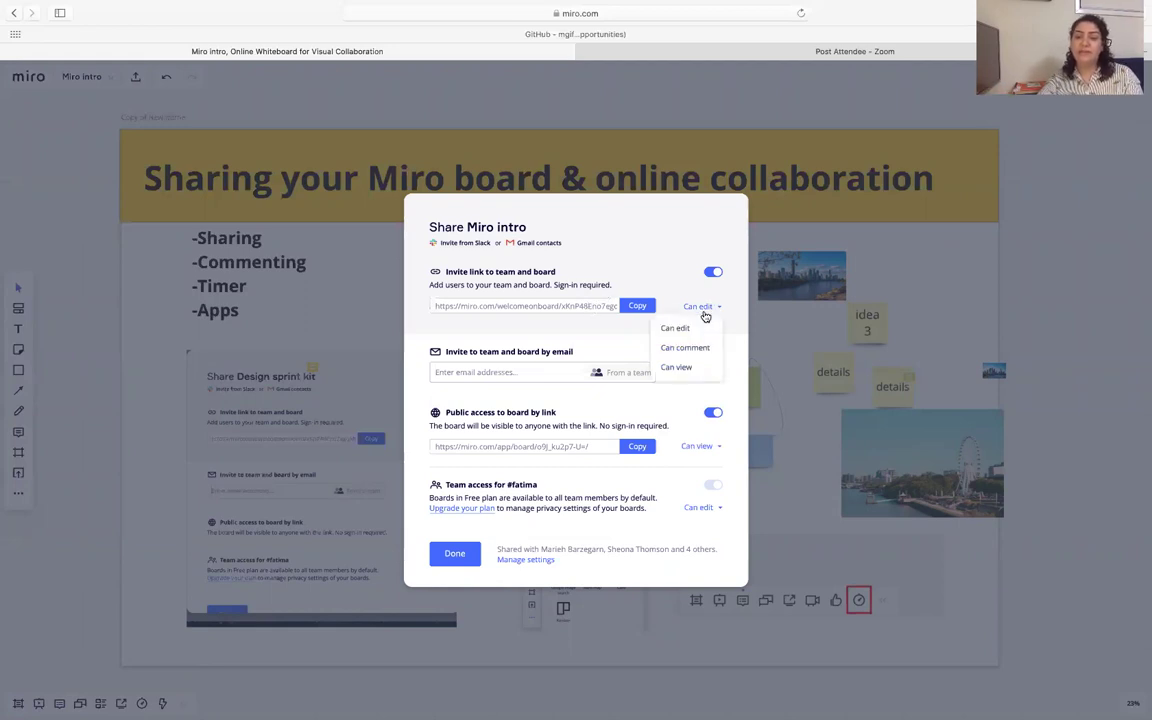
click(684, 283)
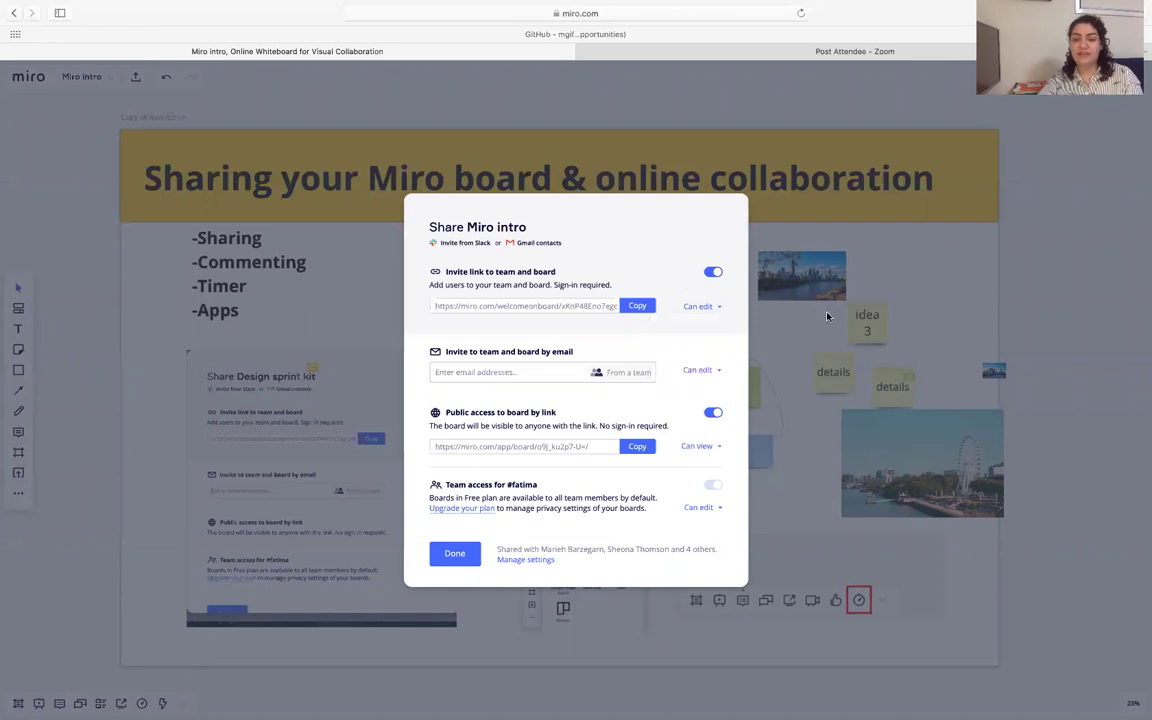
click(812, 514)
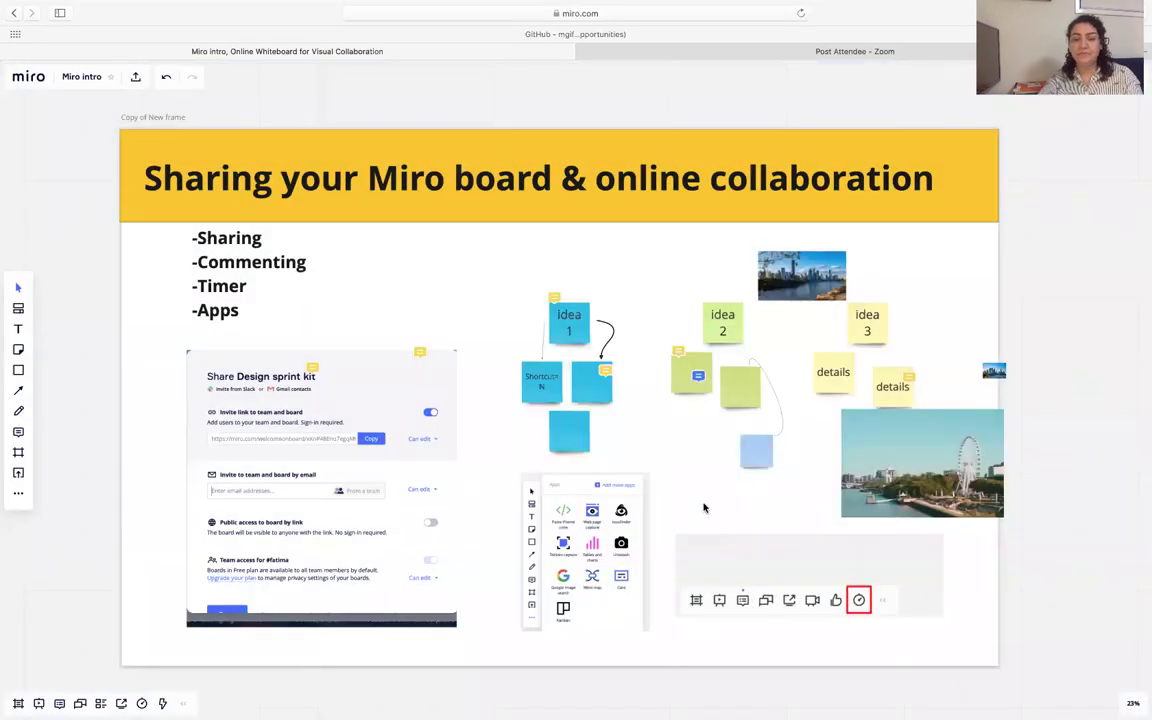
- Post the comment 'great idea' beside the Share Design sprint kit screenshot
scroll(703, 508, up, 1)
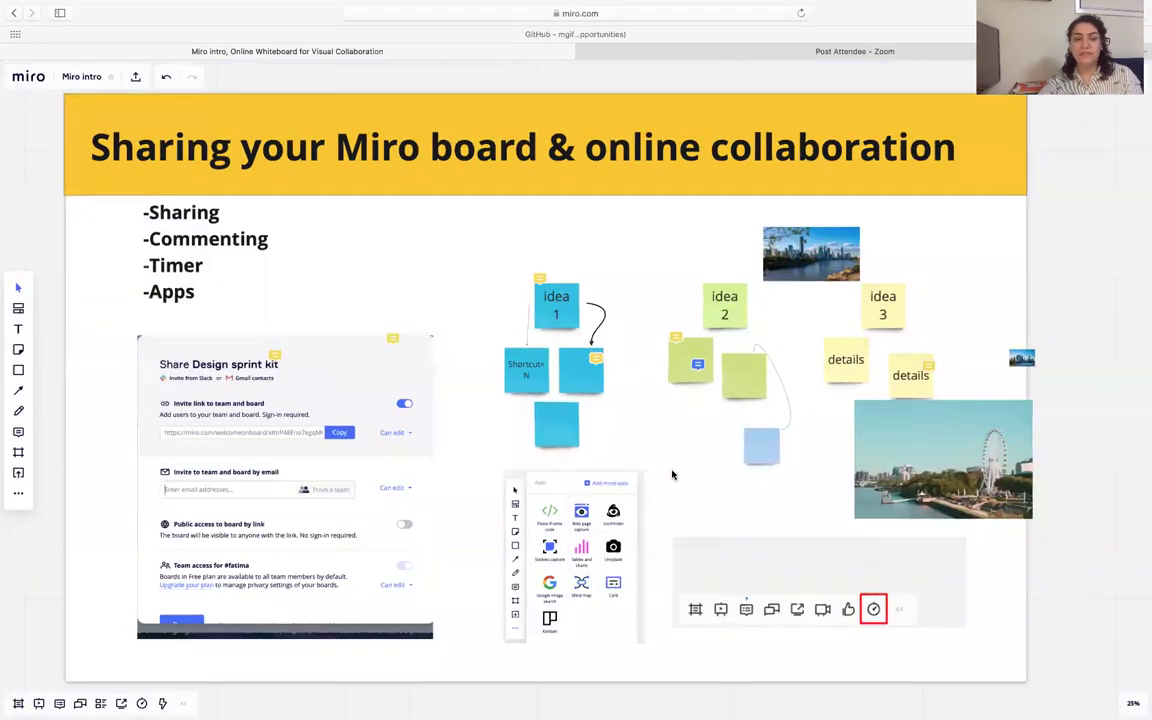
click(19, 432)
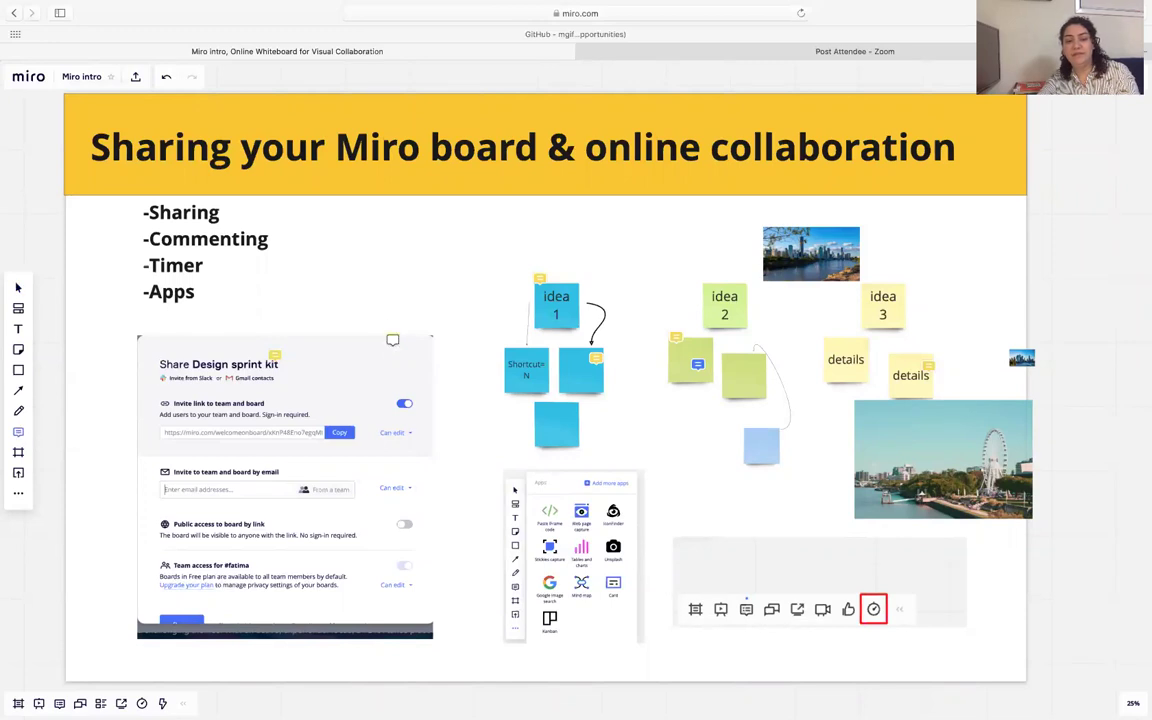
click(347, 333)
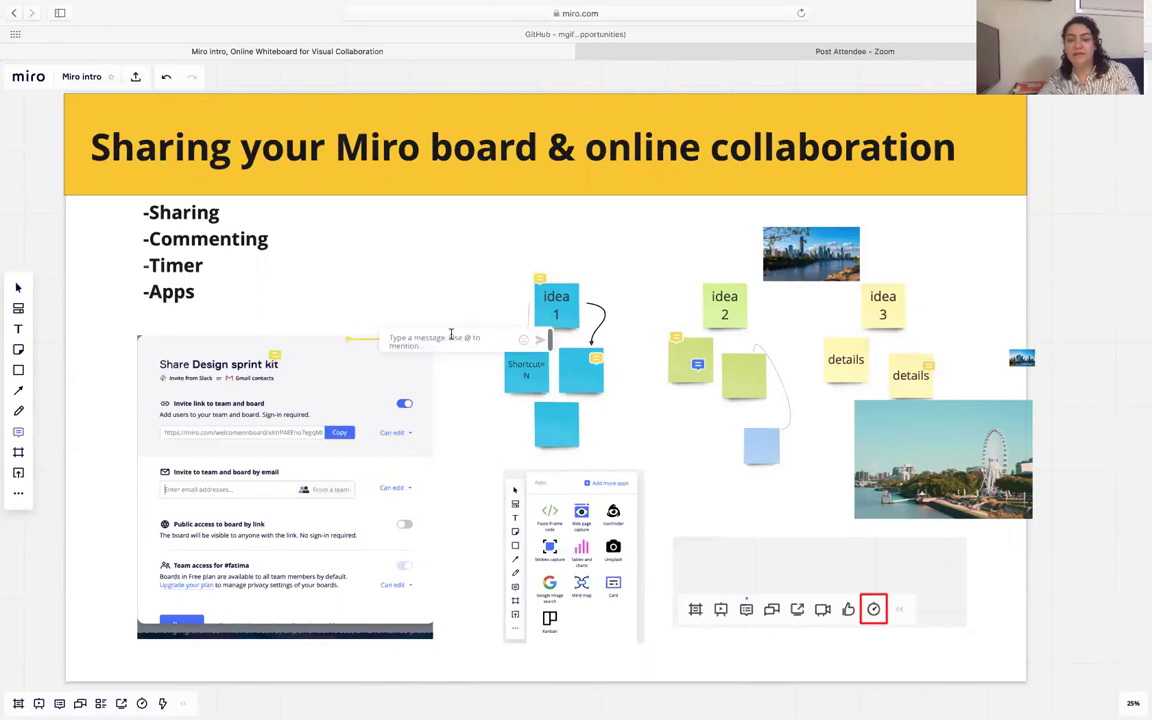
text(gr)
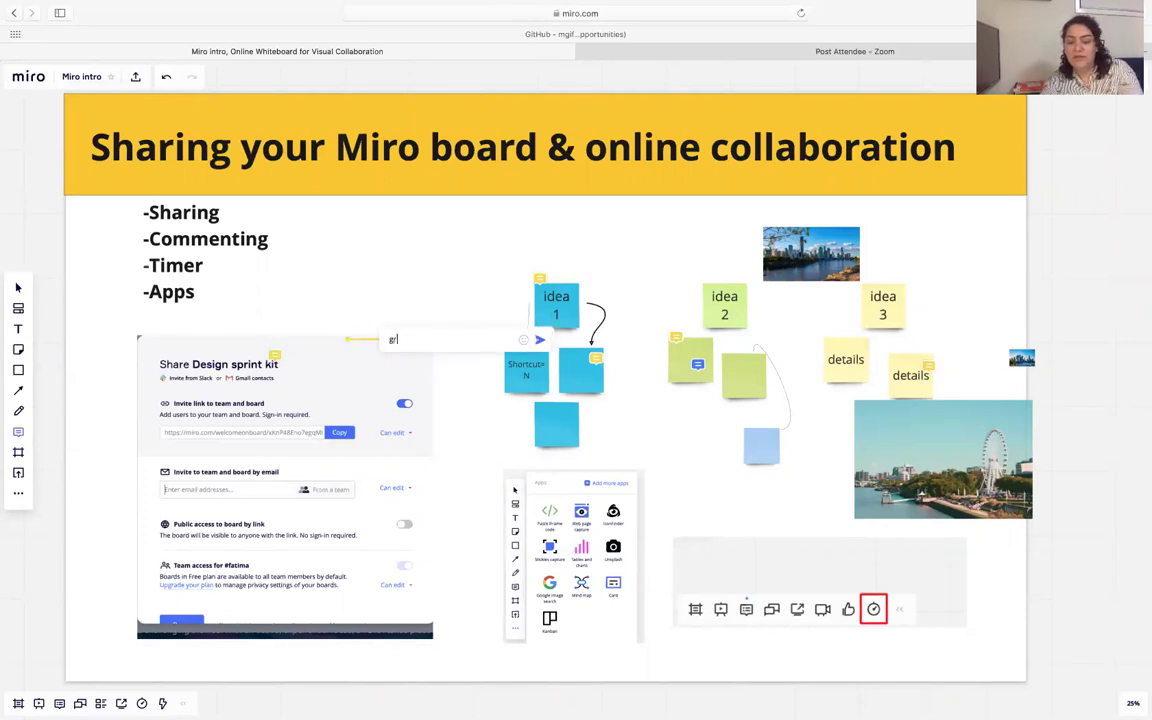
text(eat idea)
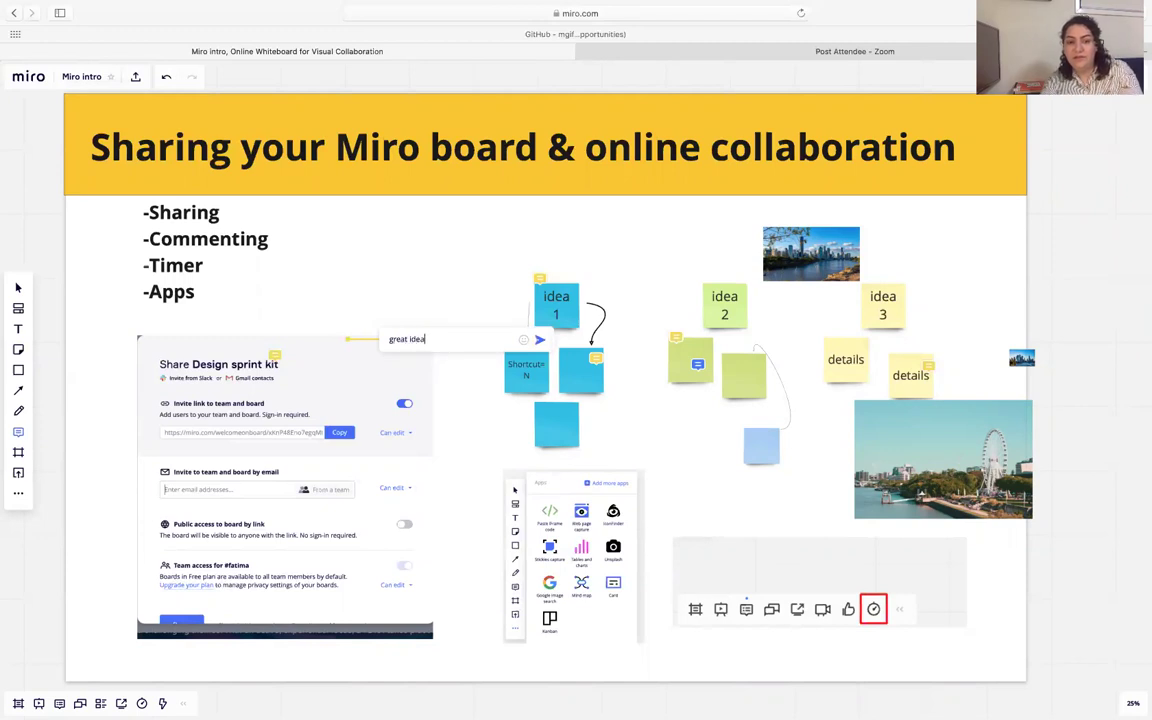
key(Return)
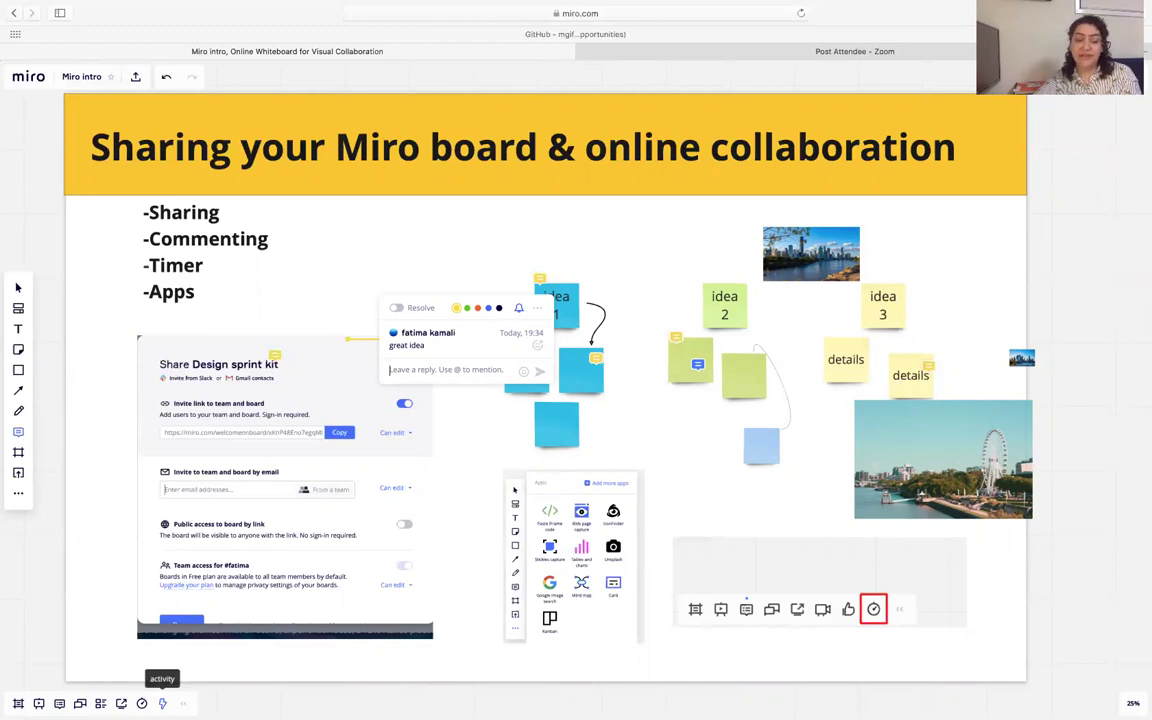
click(162, 703)
scroll(95, 340, down, 10)
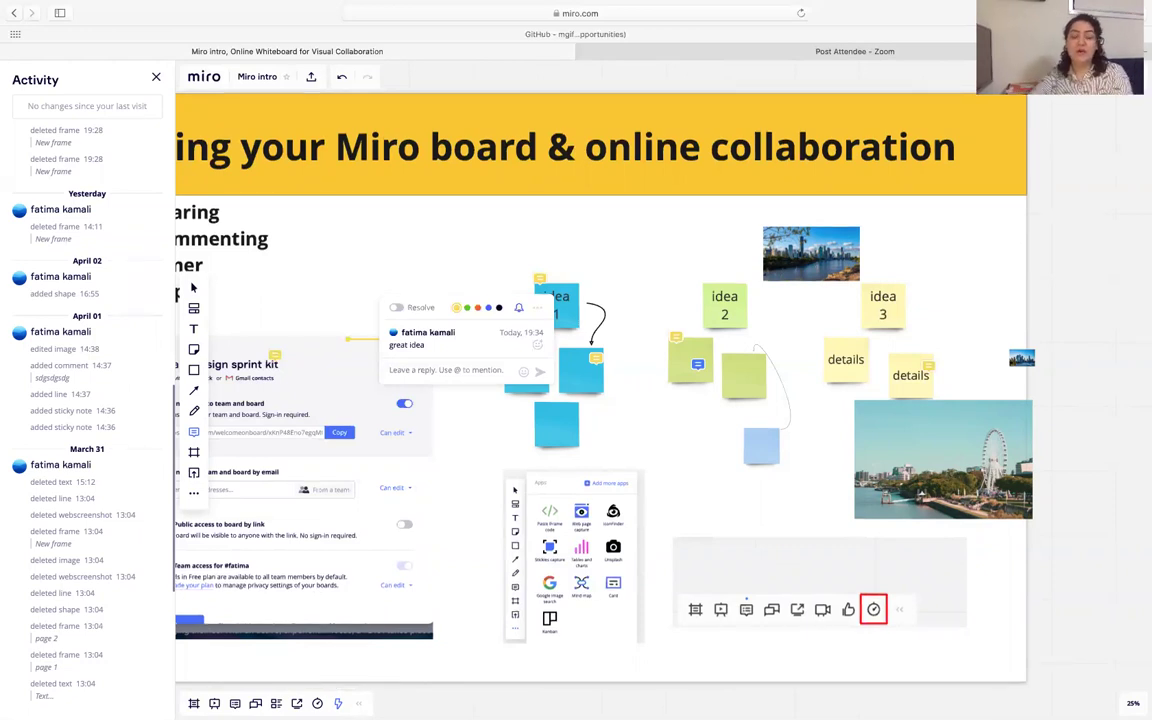
key(Escape)
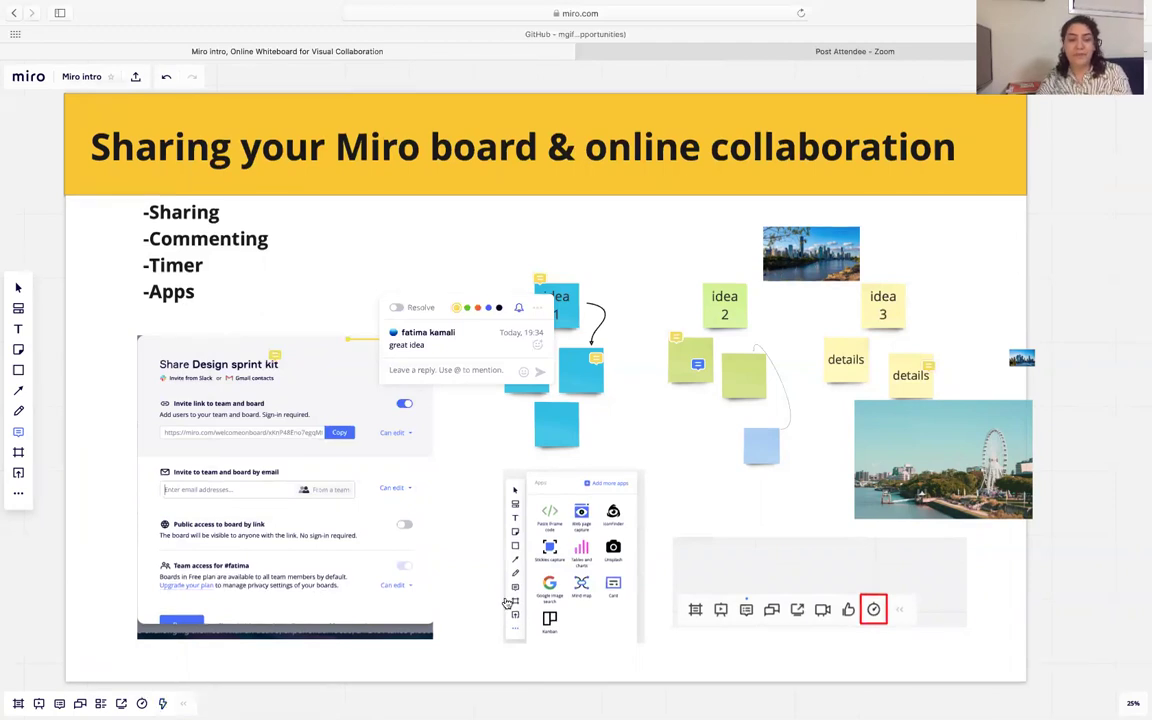
scroll(524, 610, down, 3)
- Search Google images for 'qut' and insert the purple atrium photo onto the board
click(20, 494)
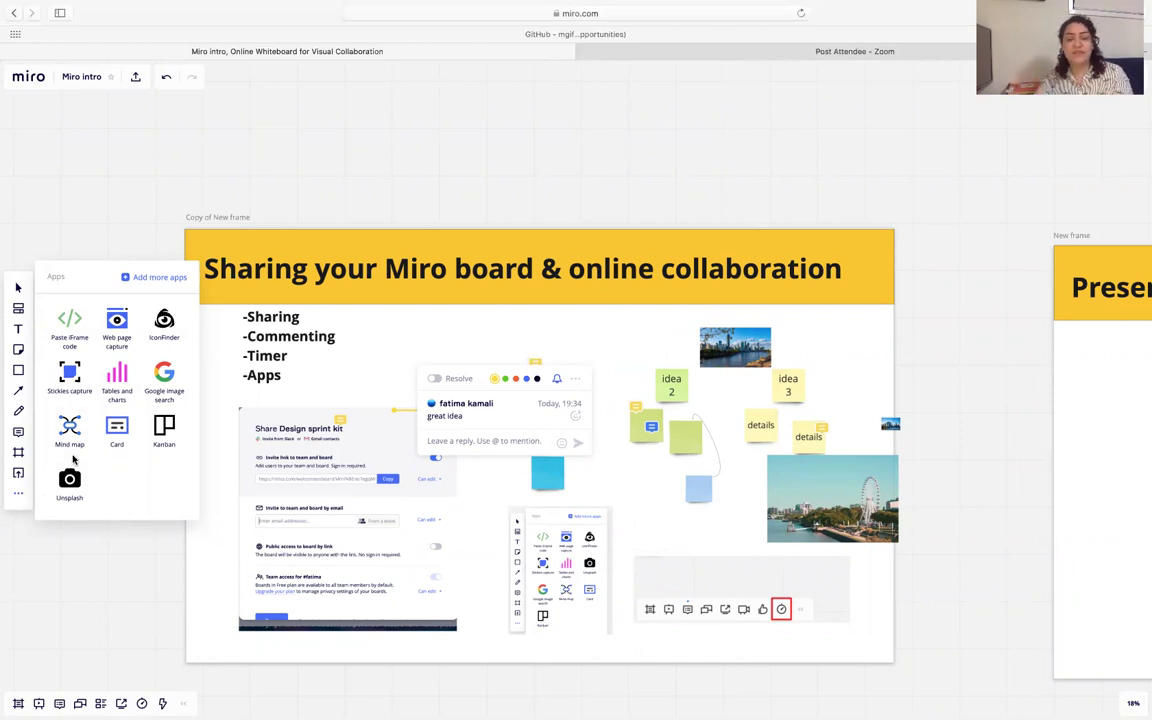
click(161, 401)
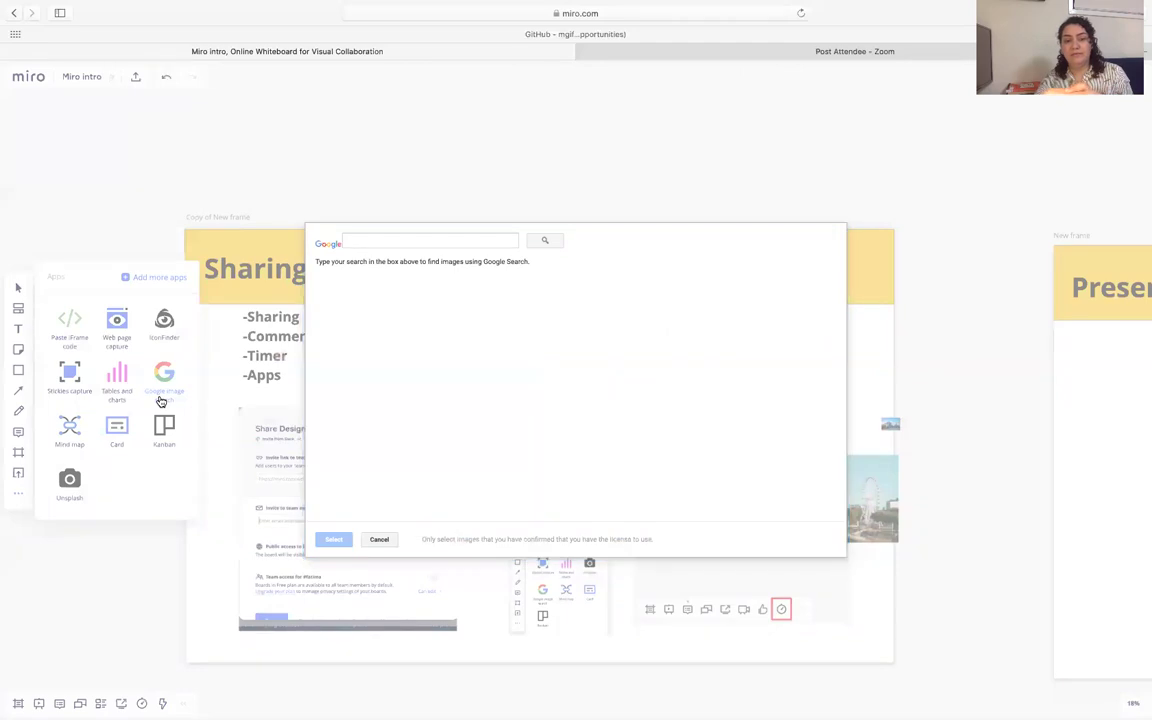
click(381, 243)
text(qut)
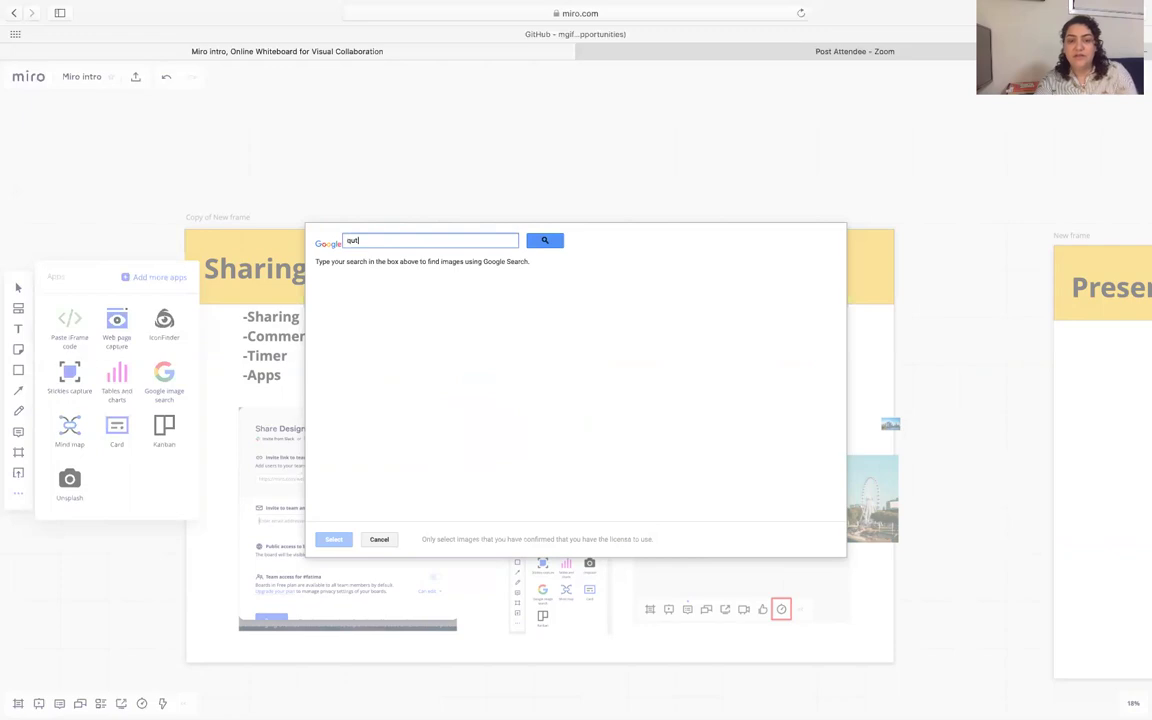
key(Return)
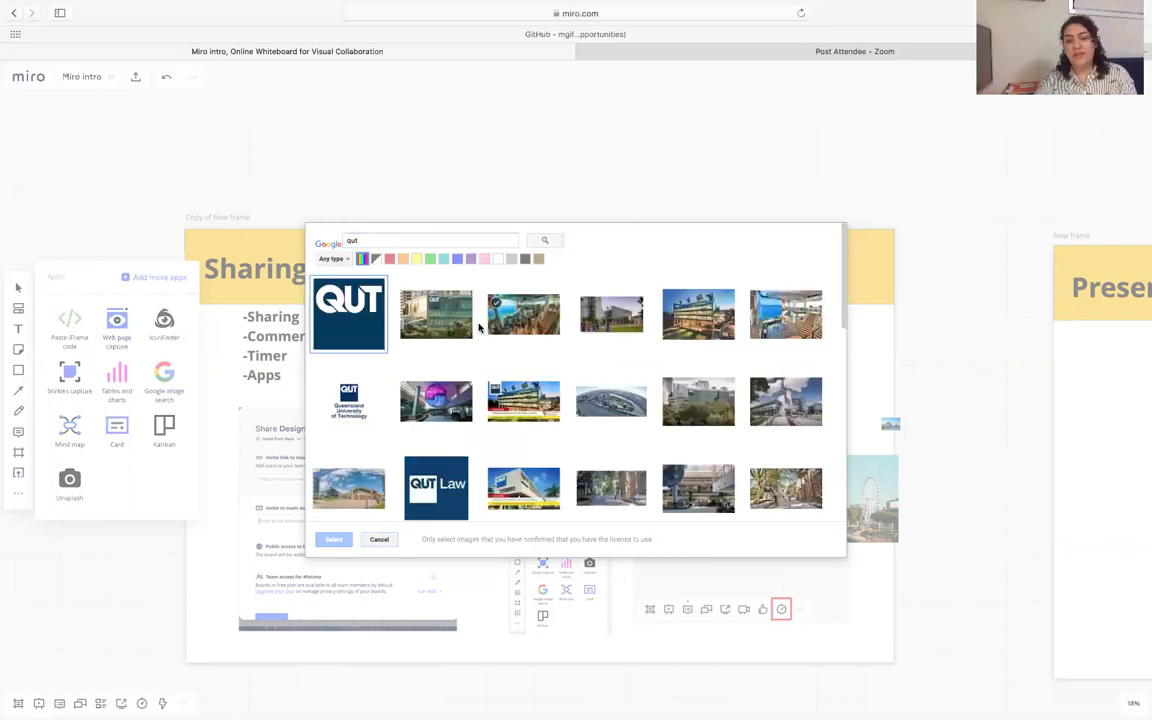
click(453, 398)
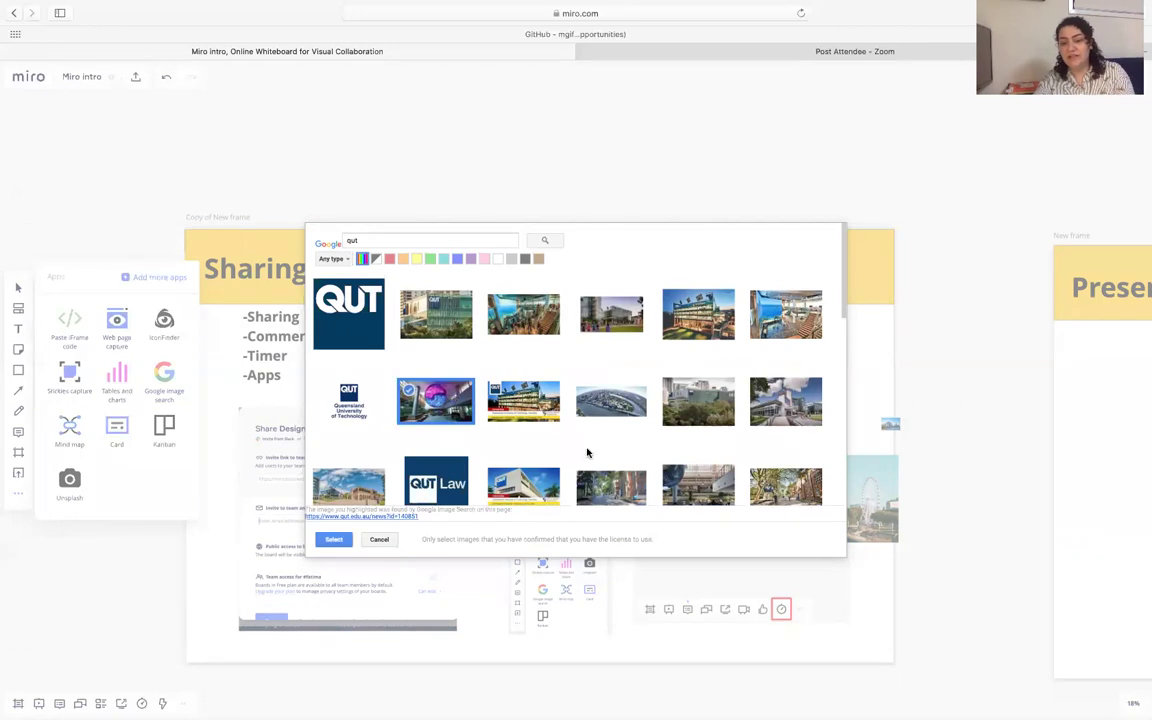
click(329, 546)
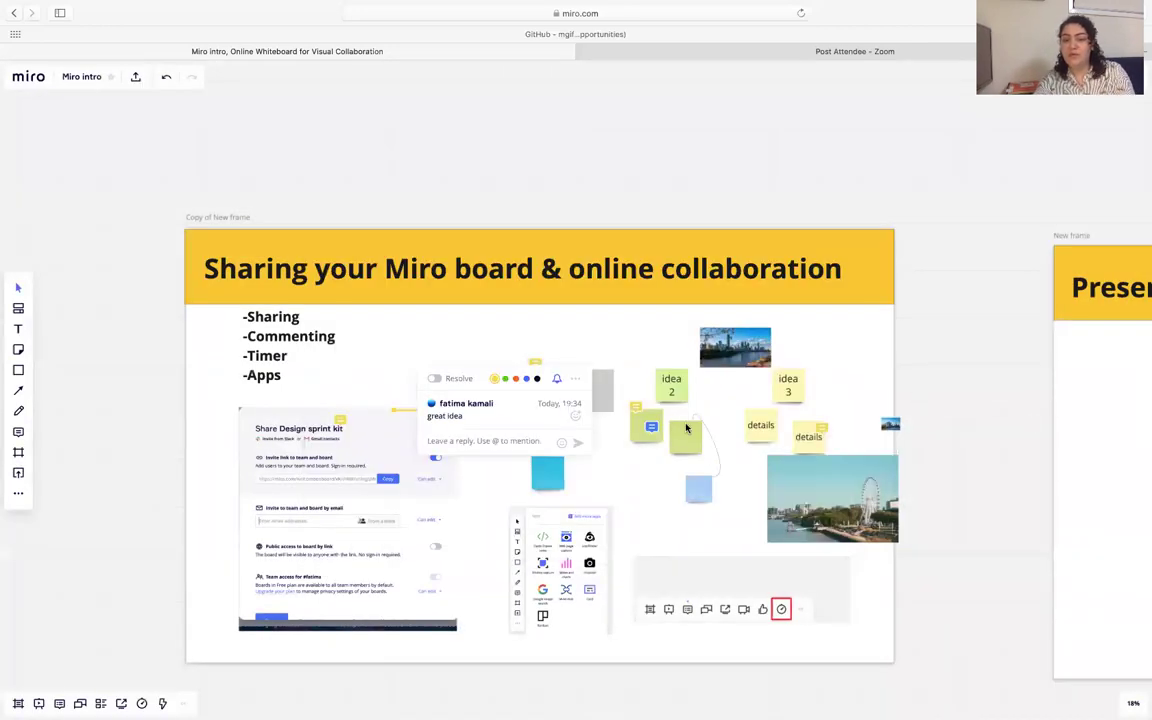
- Move the purple photo above idea 1, then add and discard an empty sticky note
scroll(686, 428, down, 2)
scroll(833, 437, up, 5)
click(848, 399)
click(257, 372)
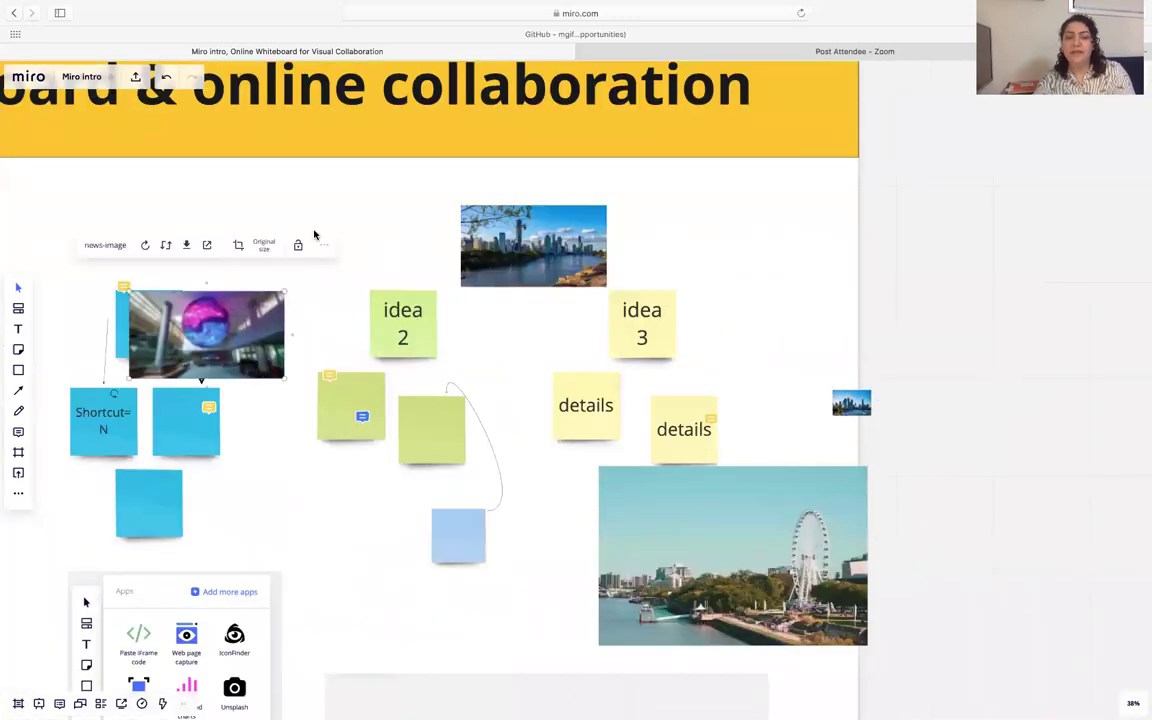
drag(314, 234, 312, 236)
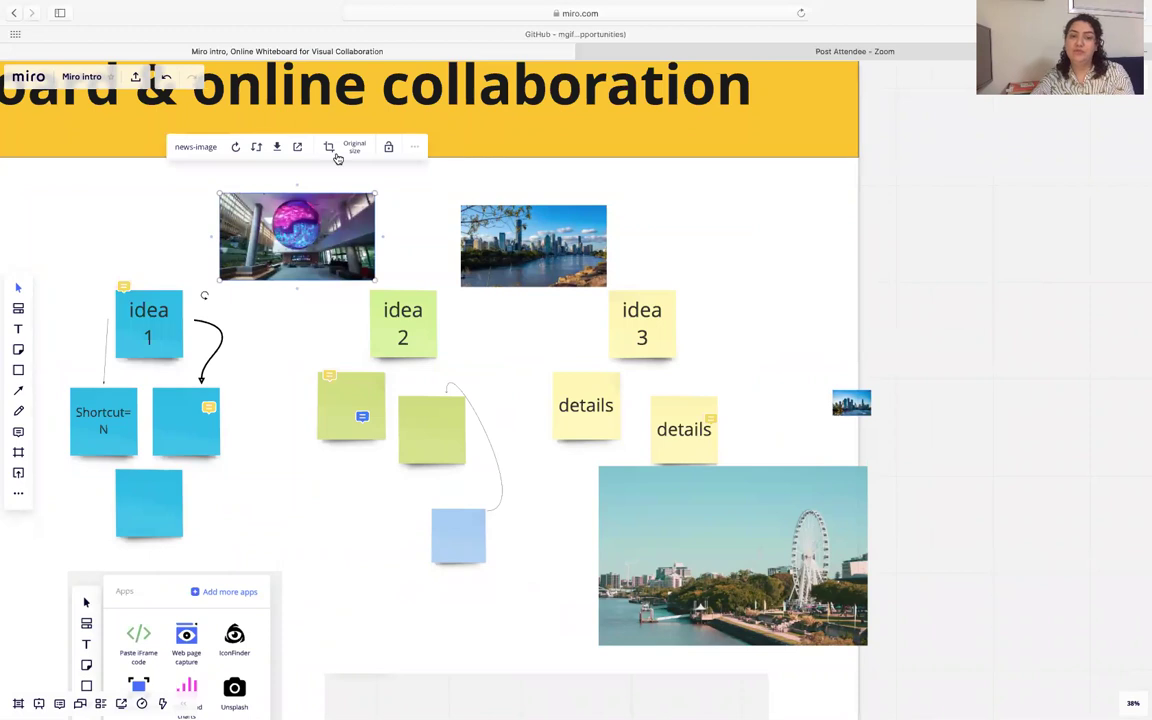
click(335, 154)
key(n)
click(270, 184)
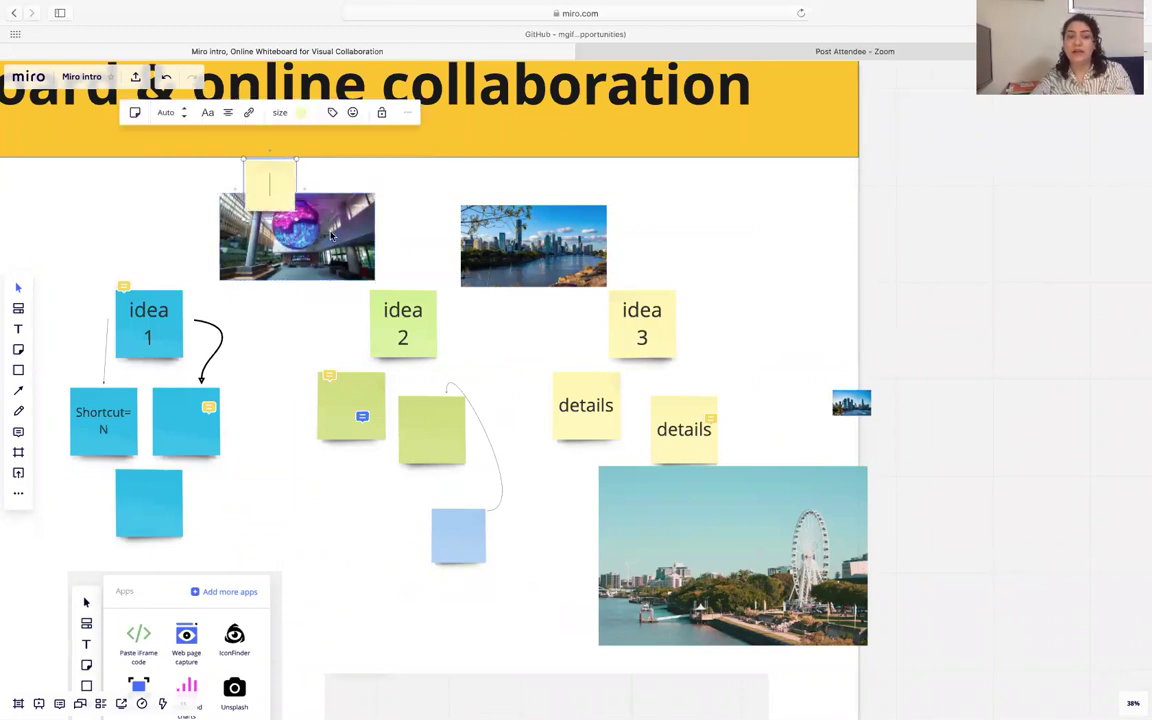
key(Escape)
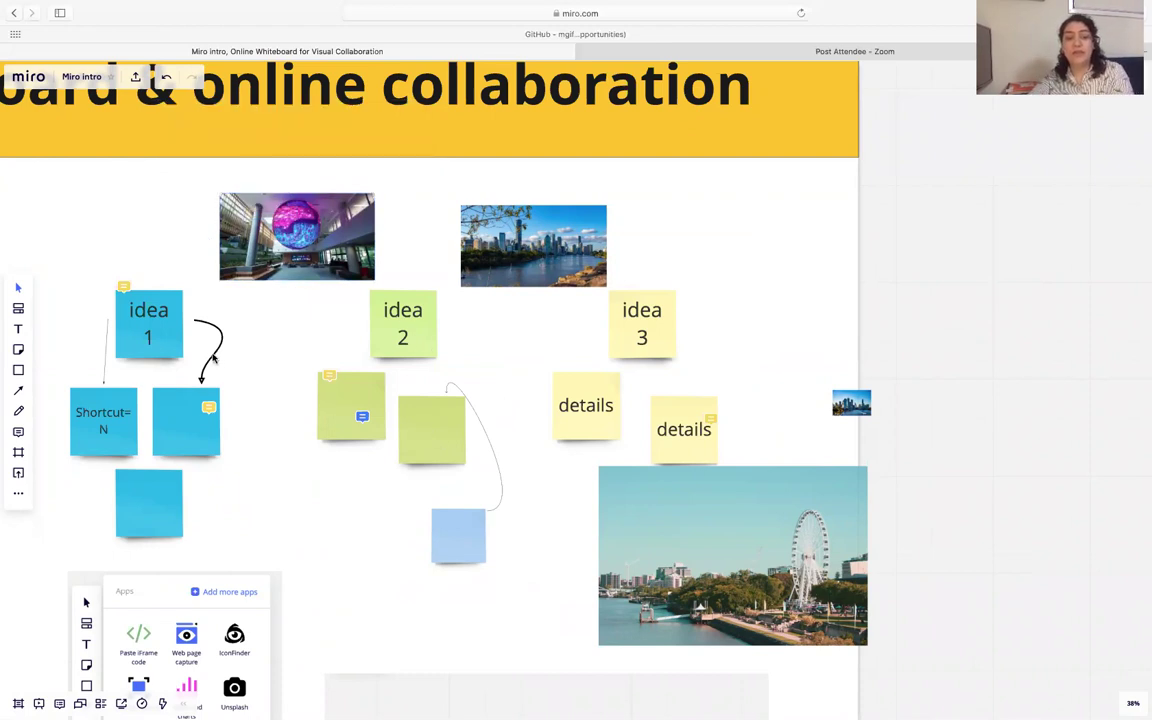
- Draw a curved connector linking the green sticky to the idea 2 sticky note
click(18, 390)
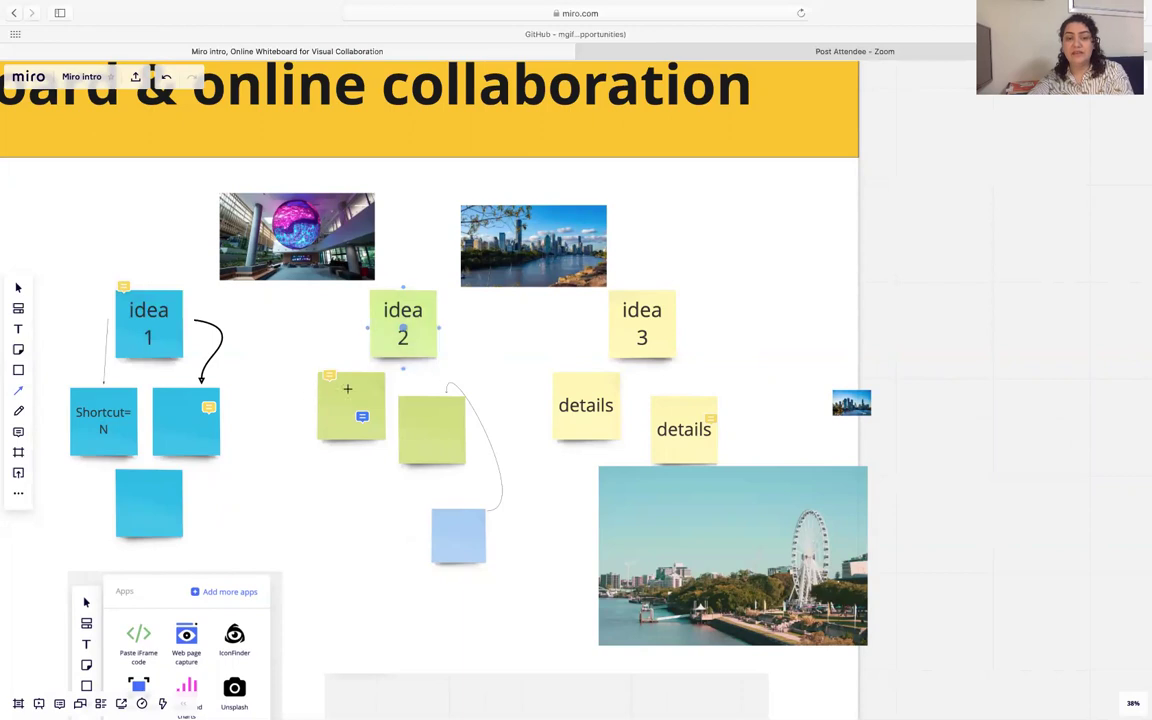
mouse_move(347, 388)
mouse_down()
mouse_move(310, 335)
mouse_move(372, 326)
mouse_up()
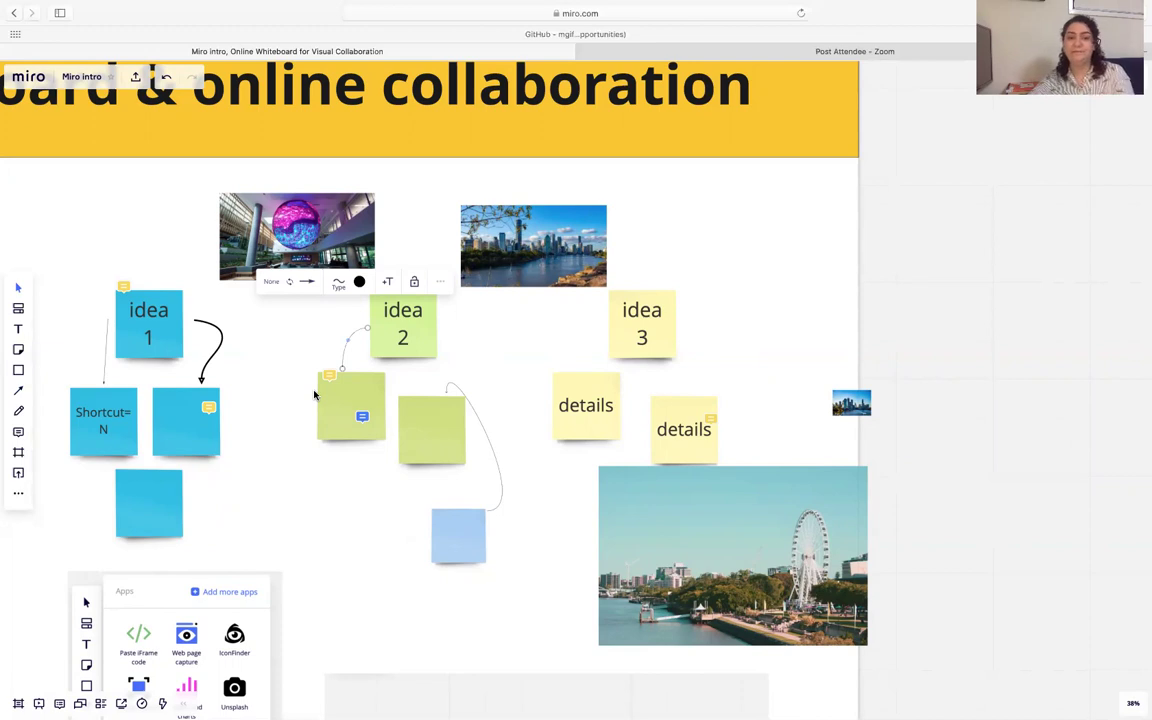
click(421, 477)
scroll(420, 479, down, 5)
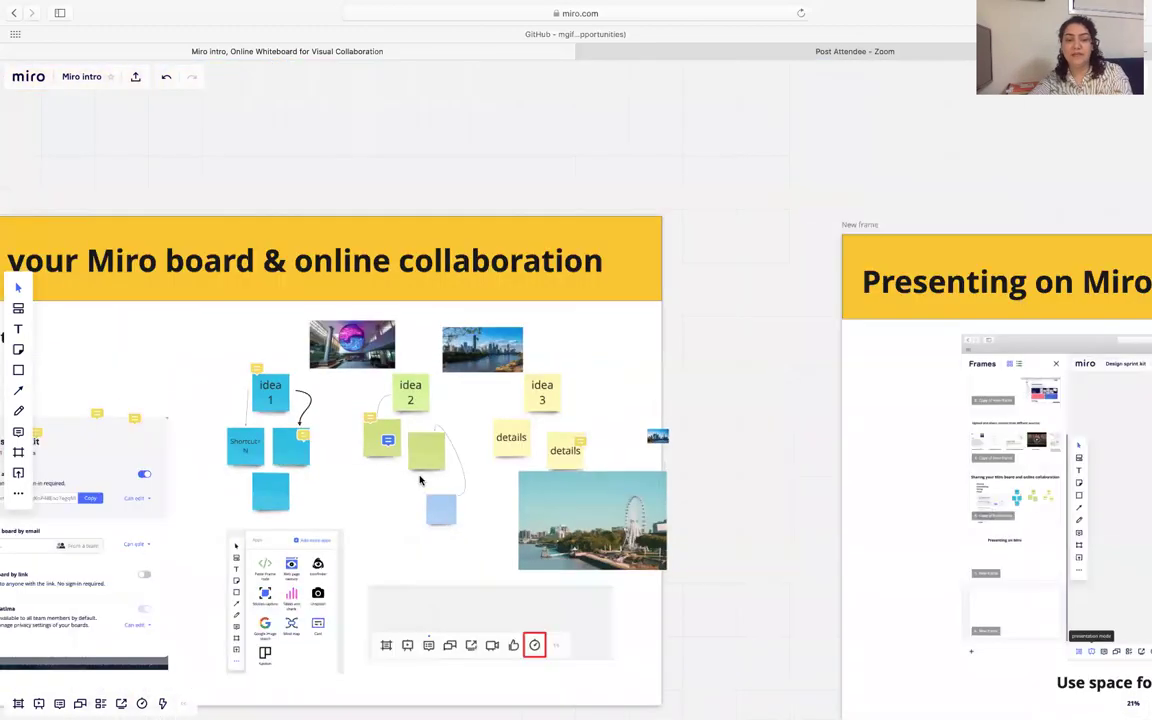
- Open the IconFinder app from the board apps list
scroll(420, 480, down, 2)
scroll(420, 480, left, 3)
click(18, 493)
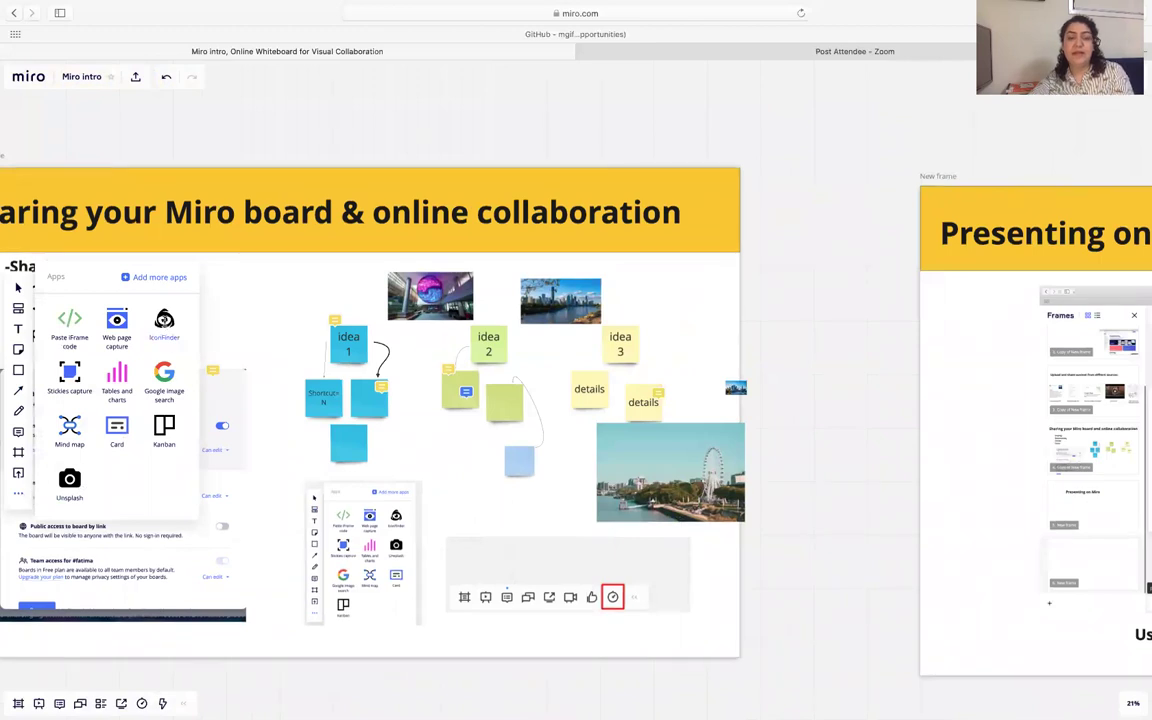
click(164, 321)
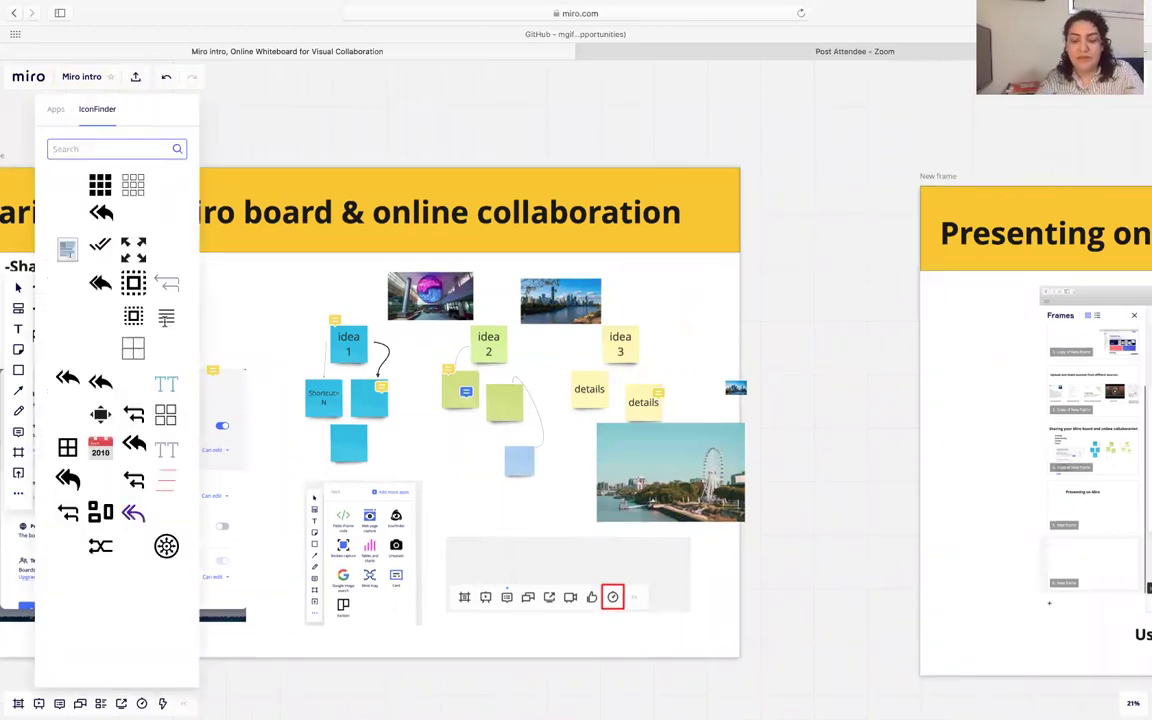
- Search IconFinder for 'home', browse the house icons, then close the icon panel
text(home)
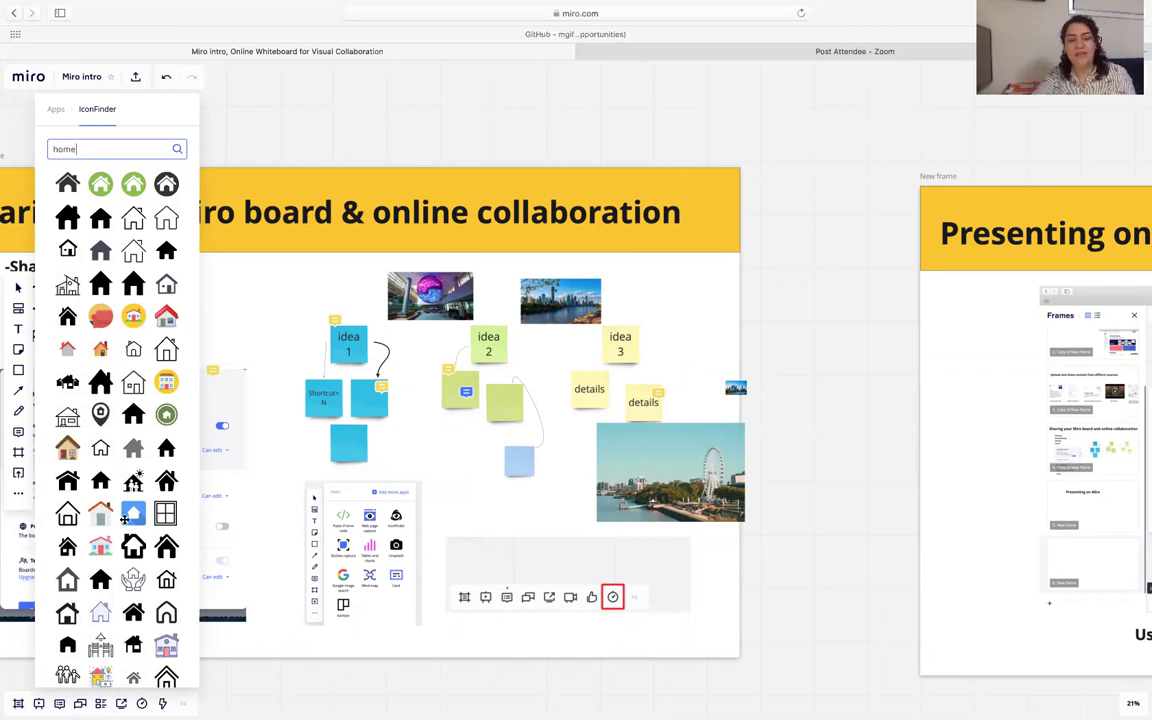
scroll(147, 333, down, 10)
scroll(147, 333, up, 10)
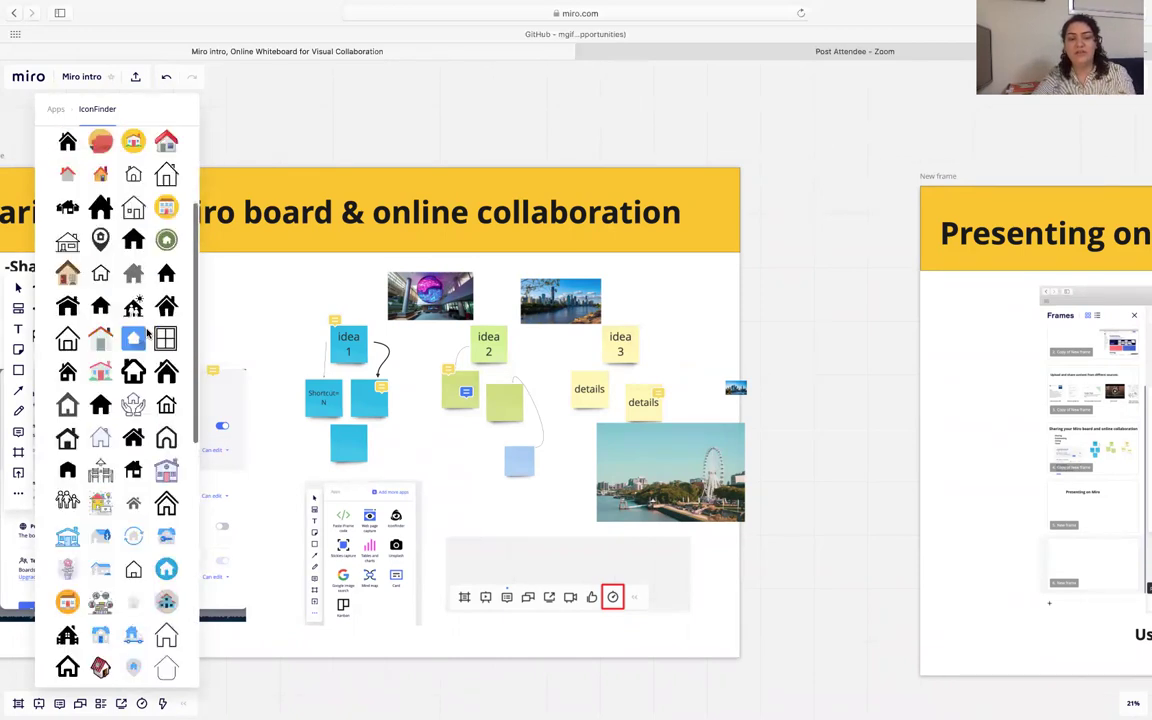
click(234, 145)
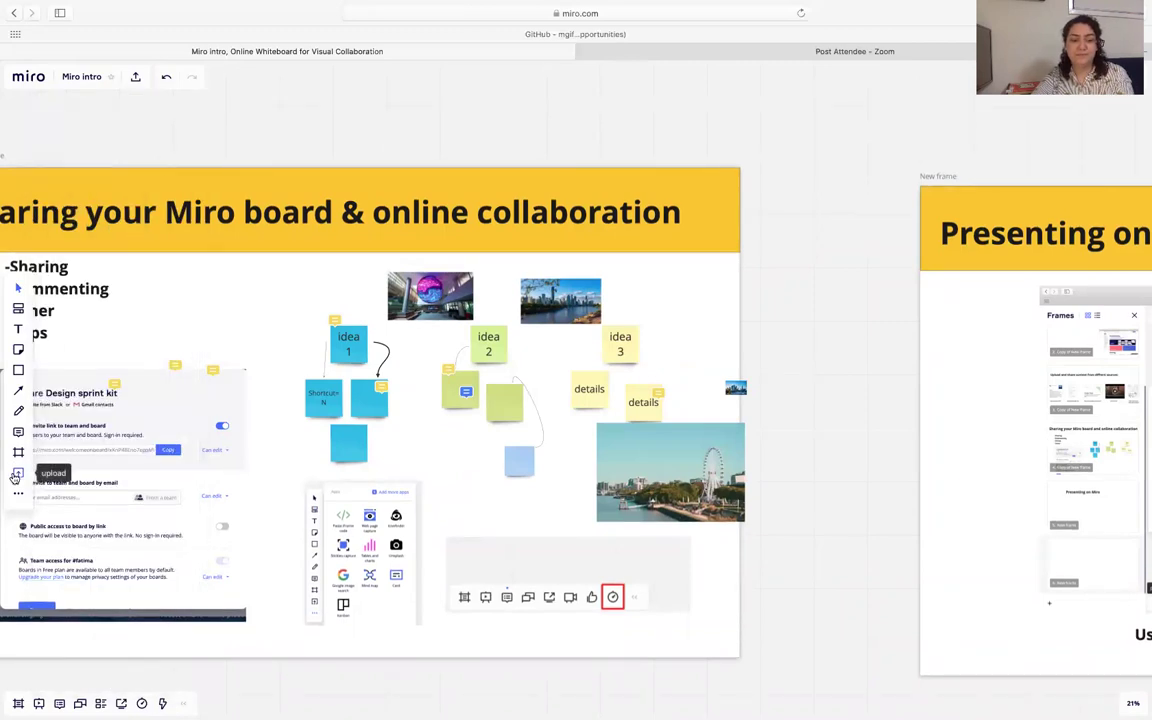
click(15, 476)
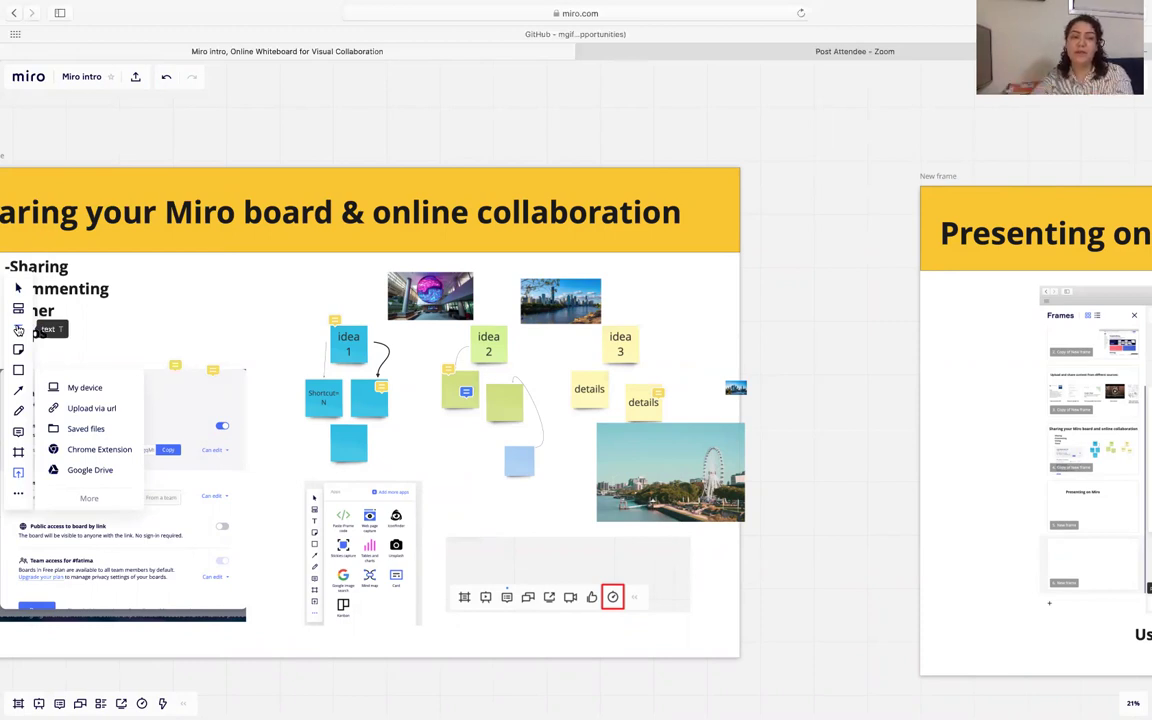
click(21, 496)
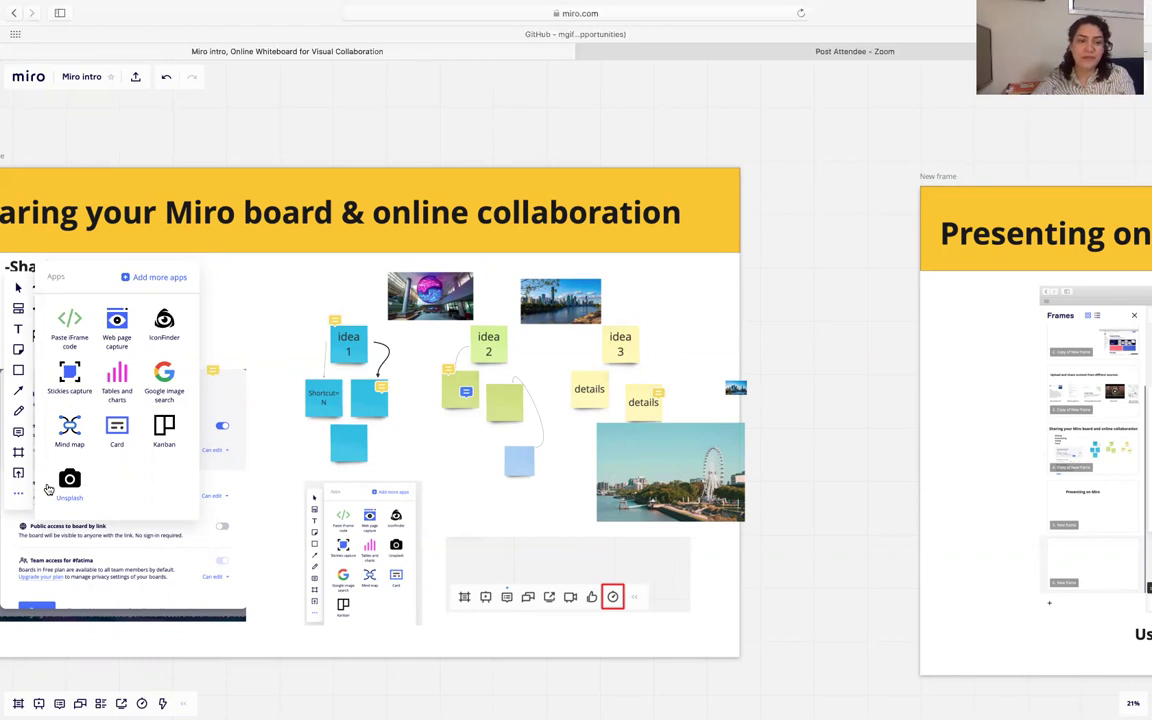
click(117, 343)
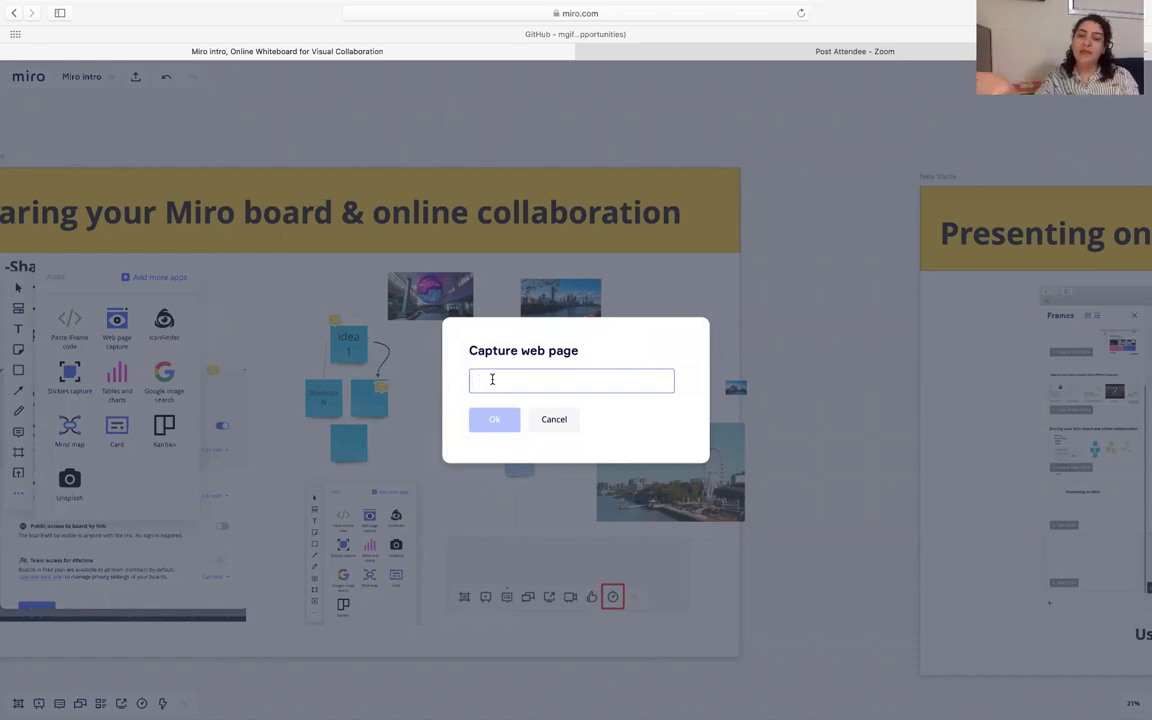
click(553, 420)
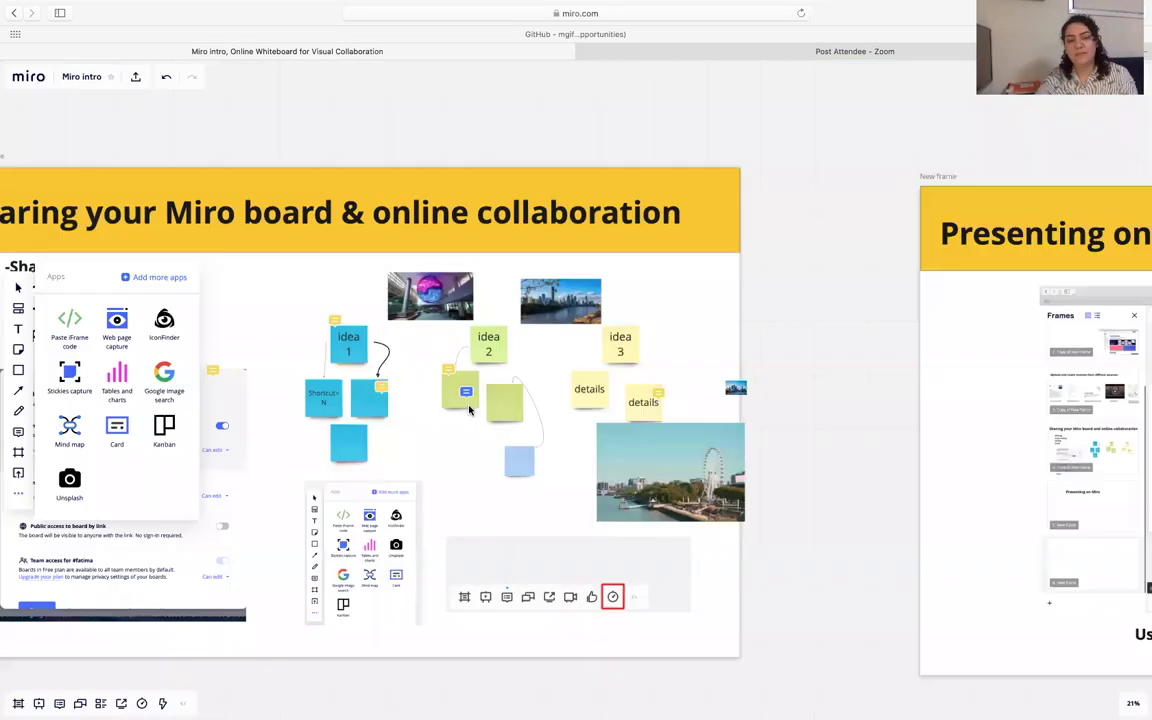
- Select the idea 3 and details notes, then view the locked sharing frame's context menu
click(235, 328)
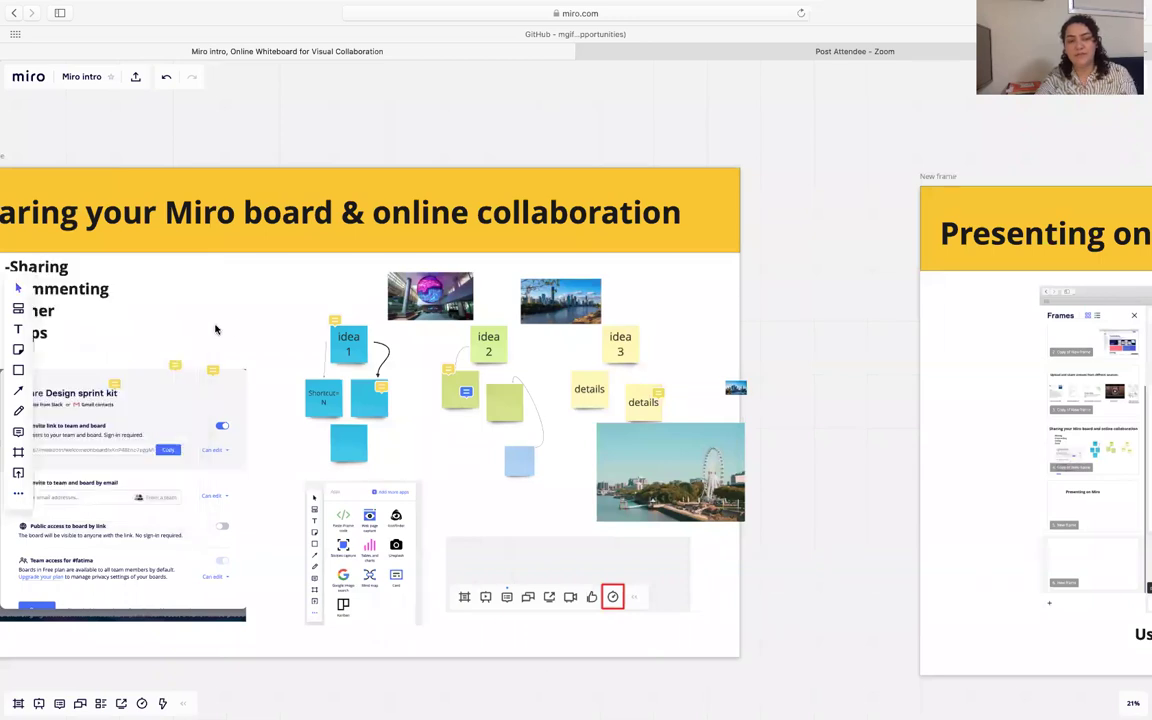
scroll(511, 521, right, 4)
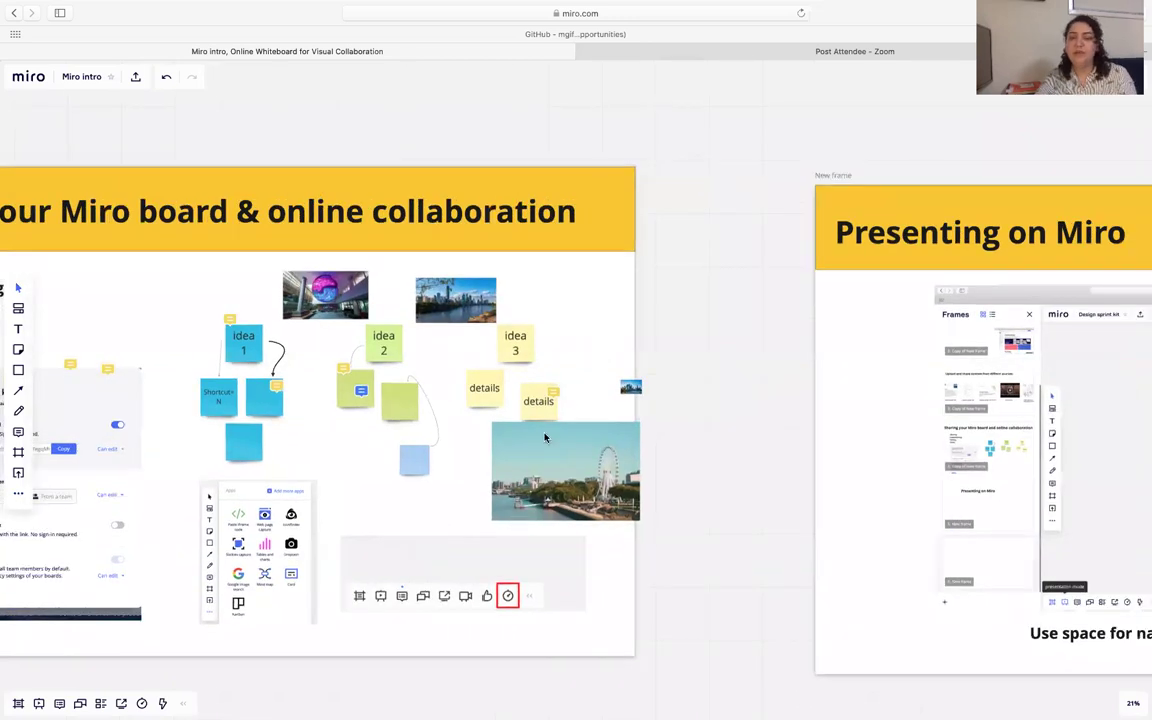
drag(572, 312, 470, 428)
click(355, 363)
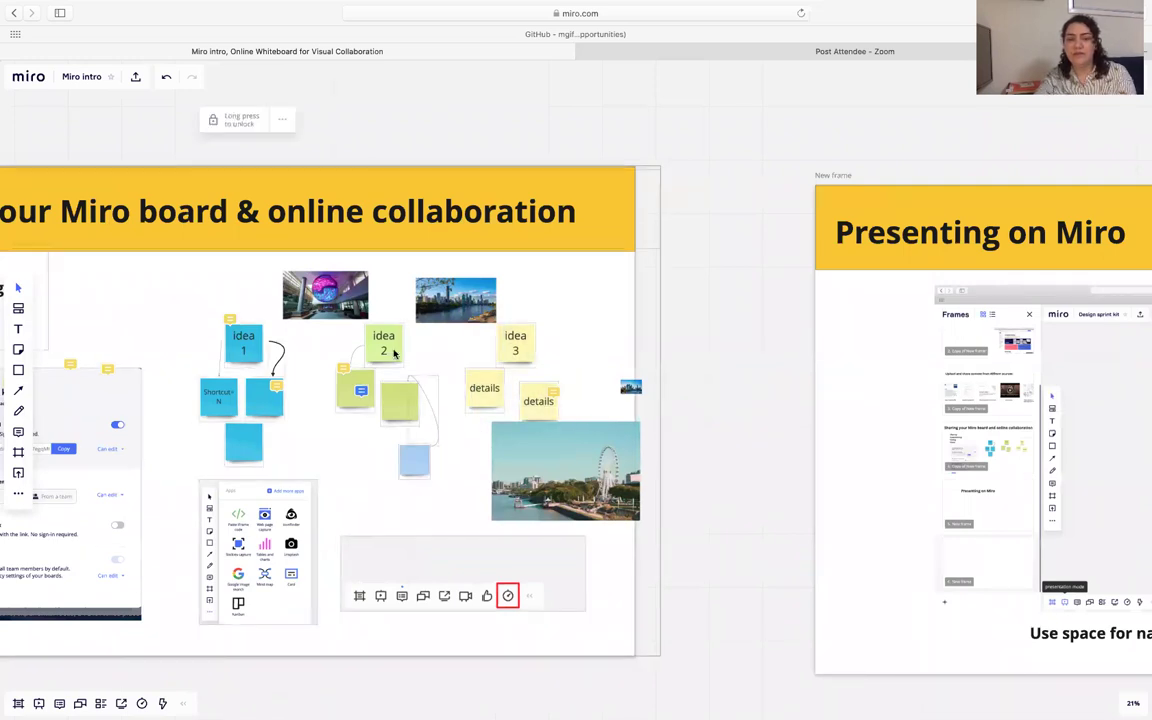
right_click(396, 346)
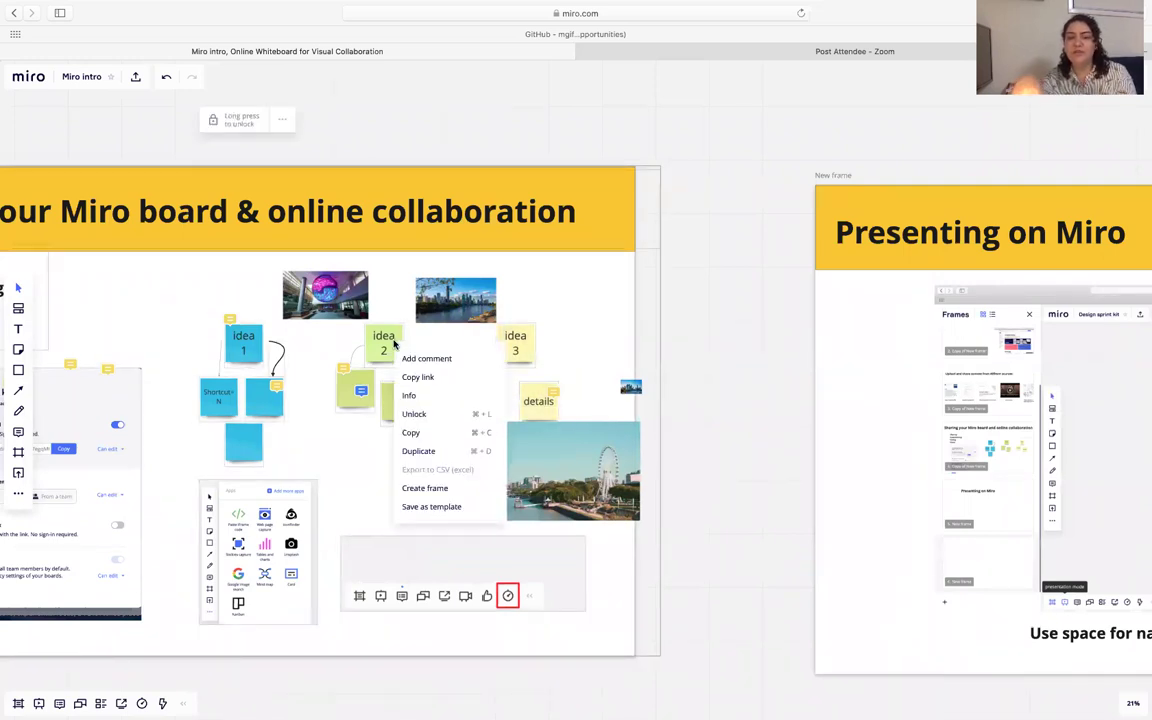
click(705, 455)
- Open the board chat beside the Sharing frame
scroll(462, 454, down, 3)
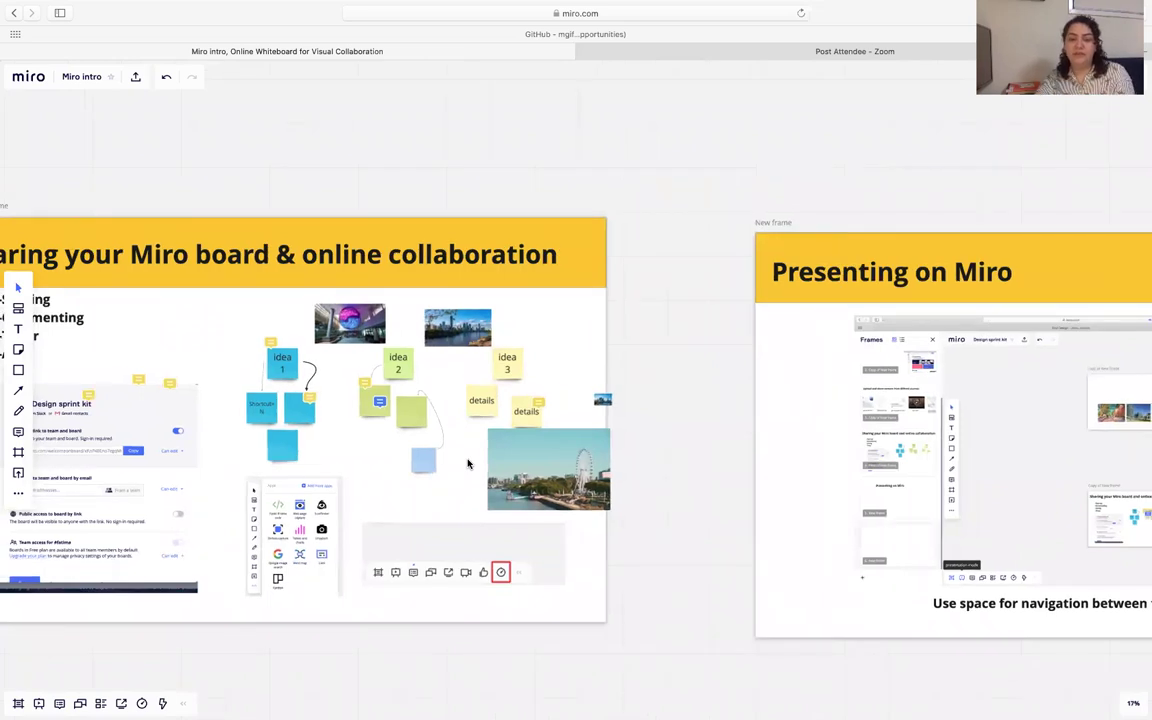
scroll(467, 463, left, 5)
scroll(467, 462, down, 3)
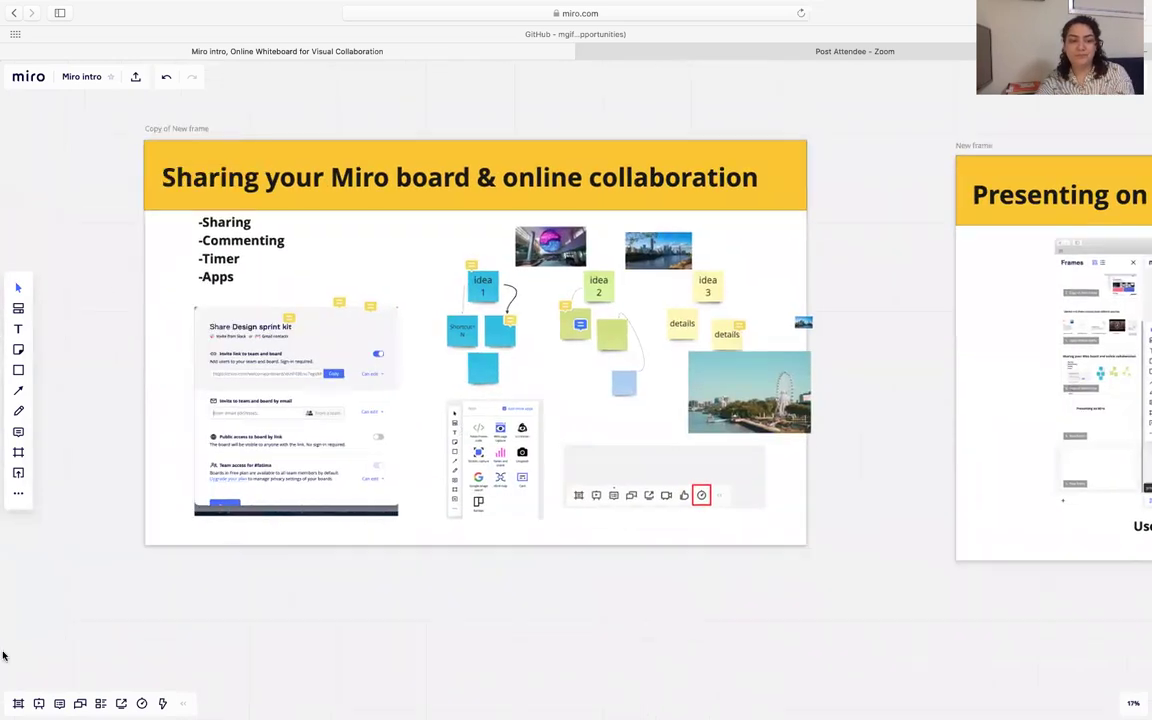
click(59, 703)
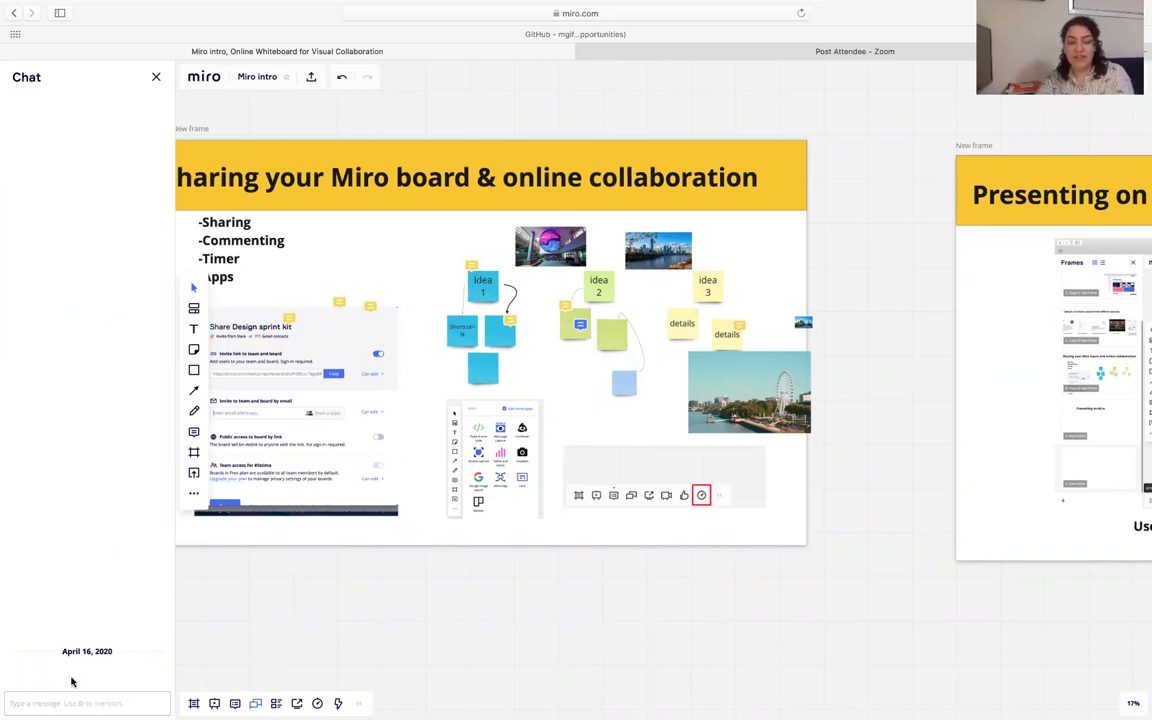
- Zoom out and show the Frames list numbering the five slides
scroll(687, 677, down, 3)
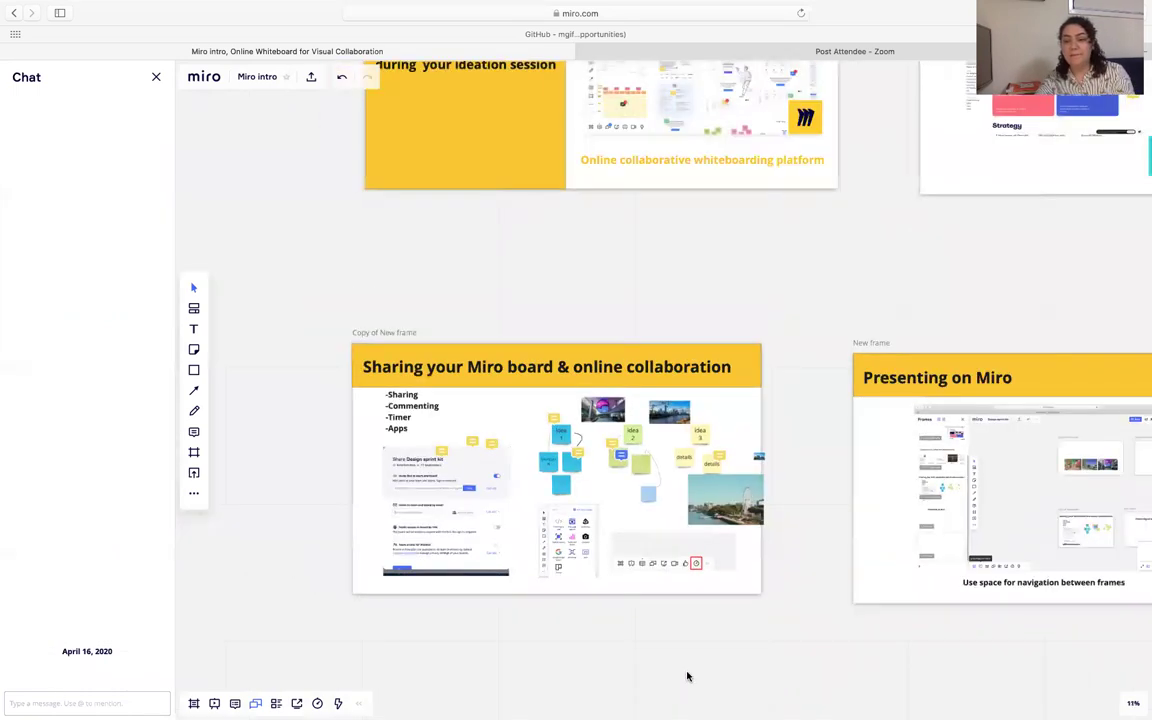
scroll(687, 677, right, 5)
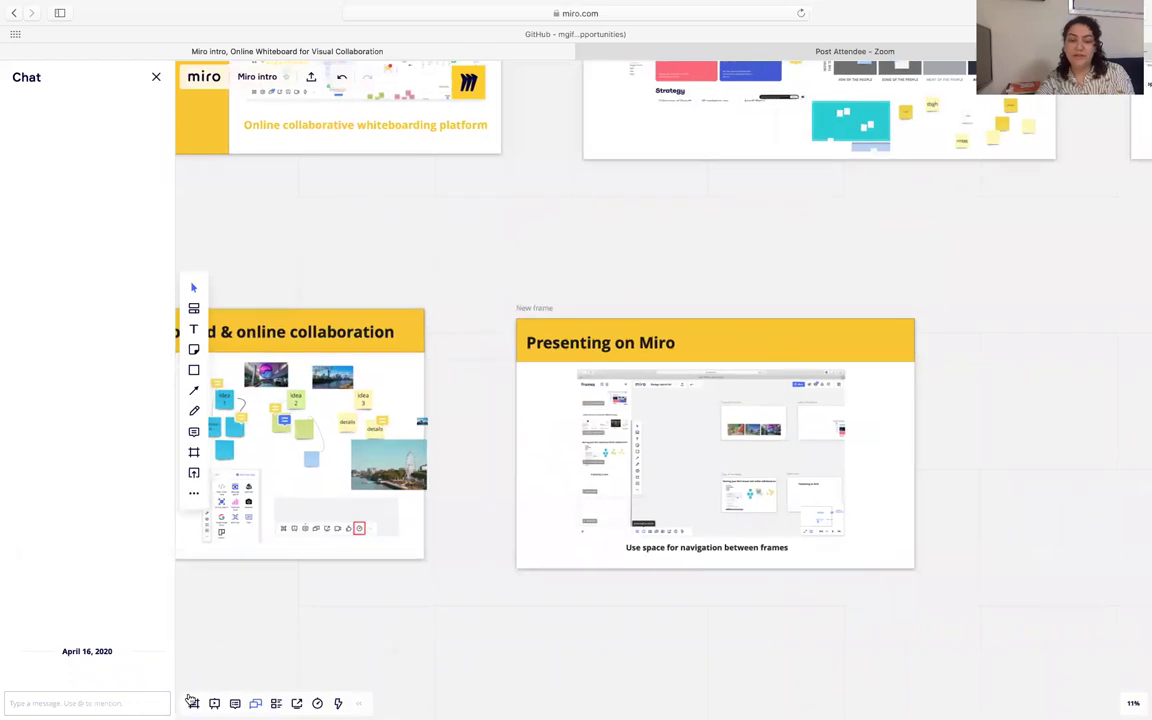
click(194, 703)
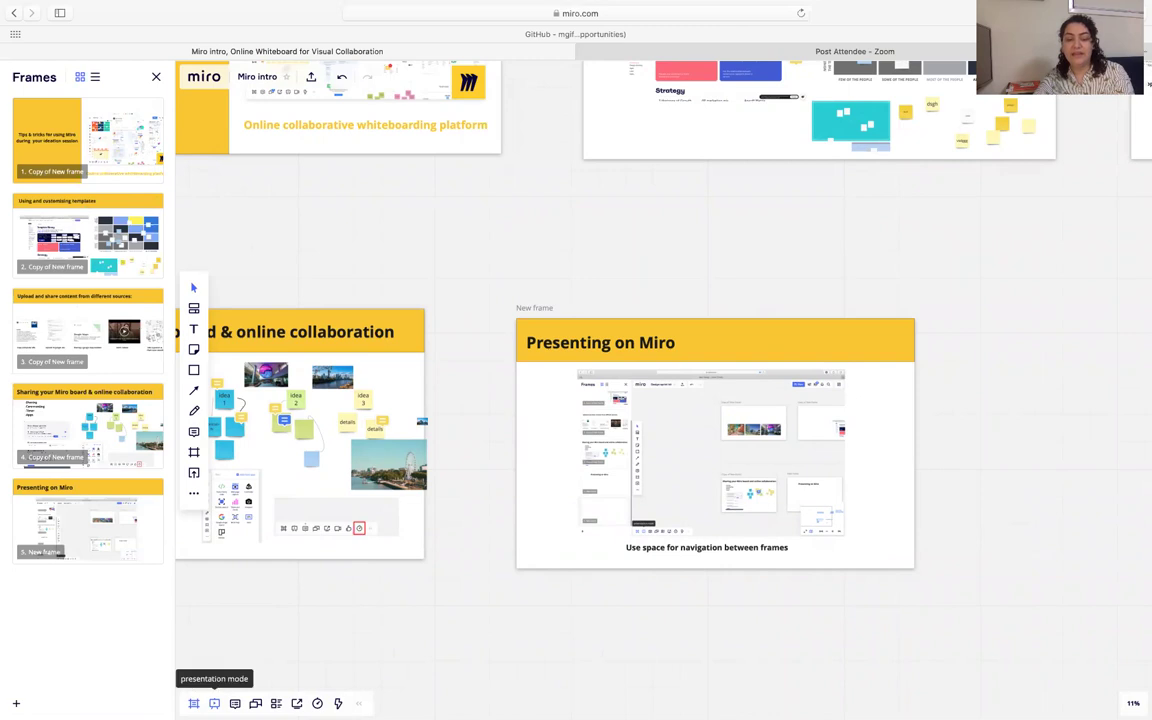
- Present the frames, stepping back from Presenting on Miro to slide 1 of 5, then exit
click(214, 703)
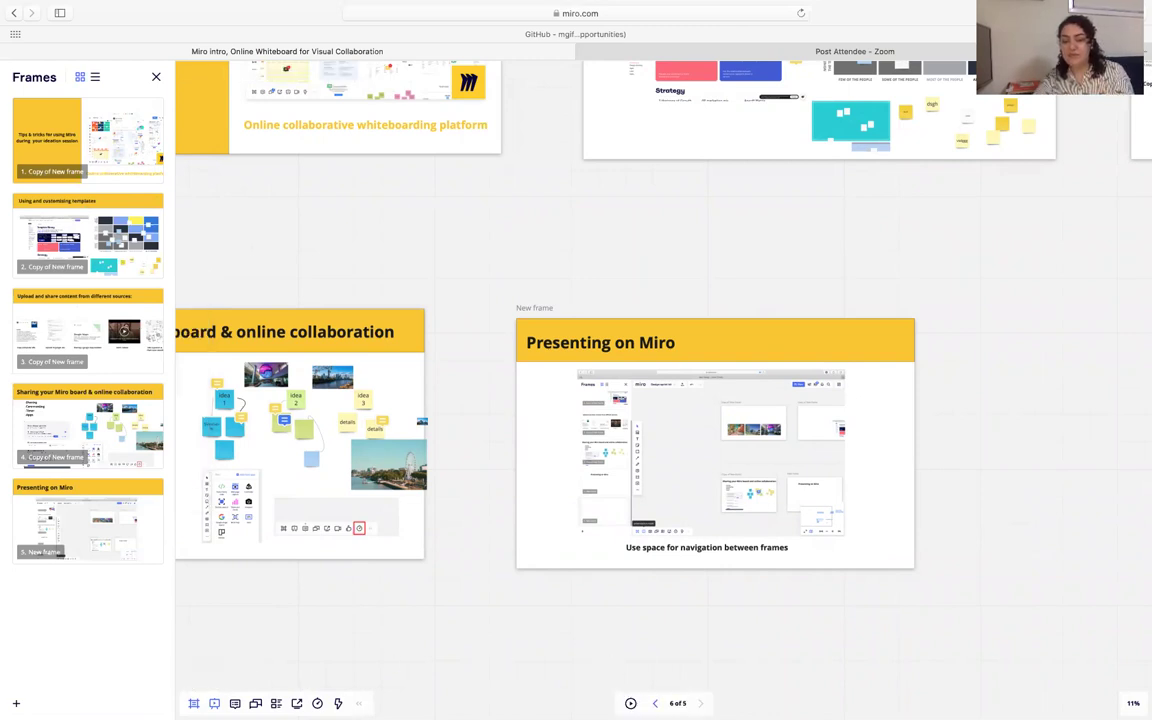
key(Left)
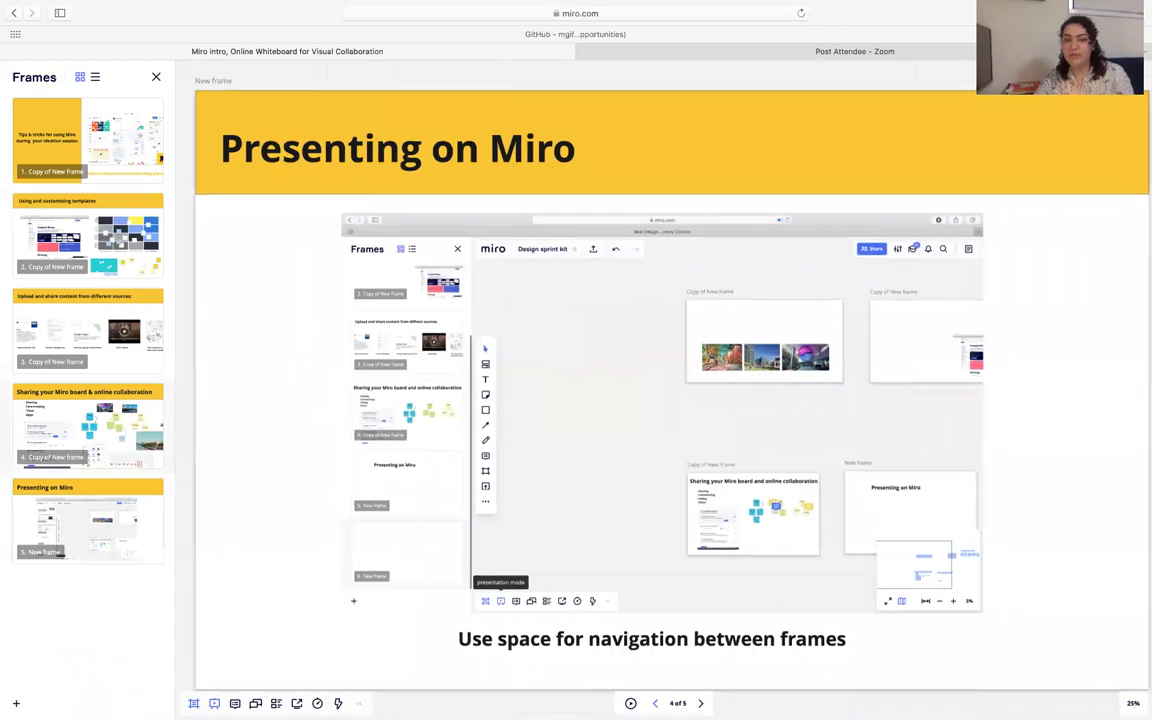
key(Left)
key(Left)
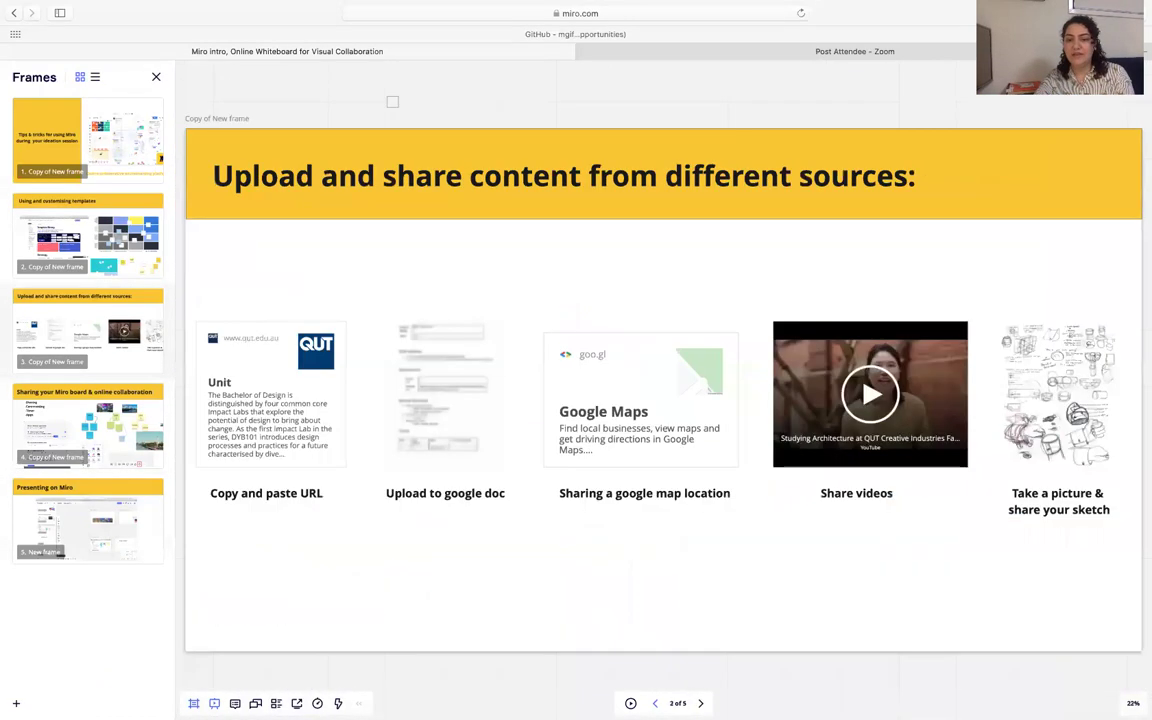
key(Left)
key(Left)
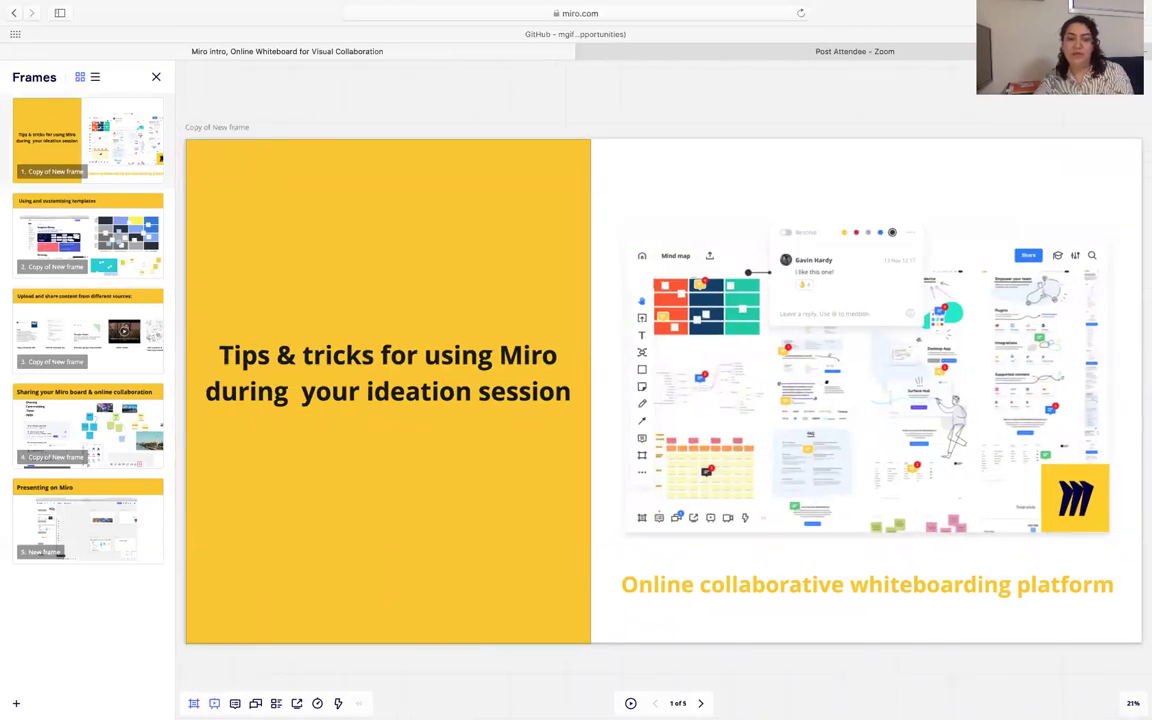
key(Escape)
click(156, 76)
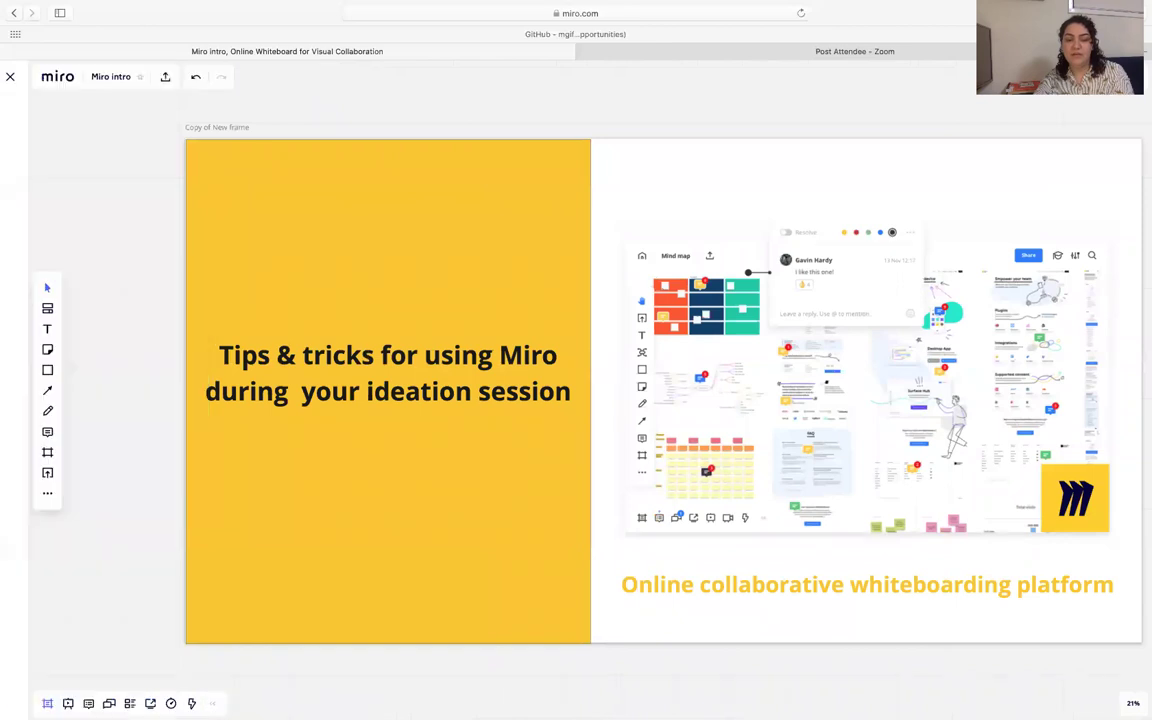
scroll(618, 478, down, 3)
scroll(825, 375, up, 3)
scroll(825, 375, right, 3)
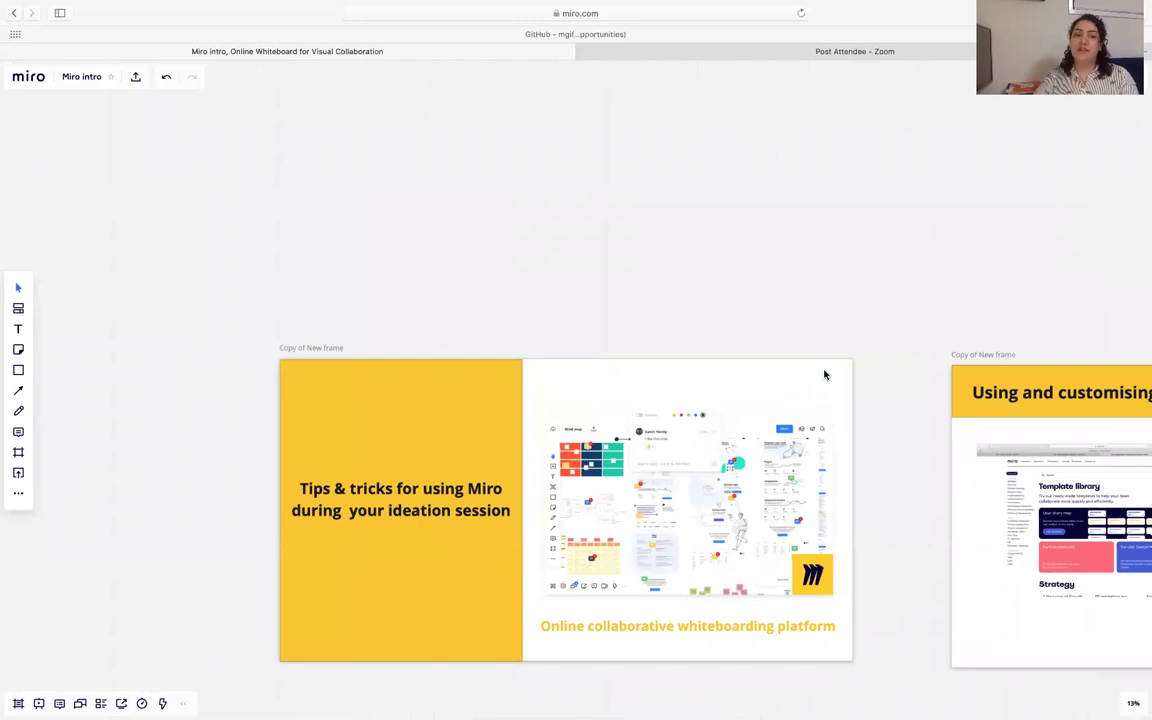
click(144, 84)
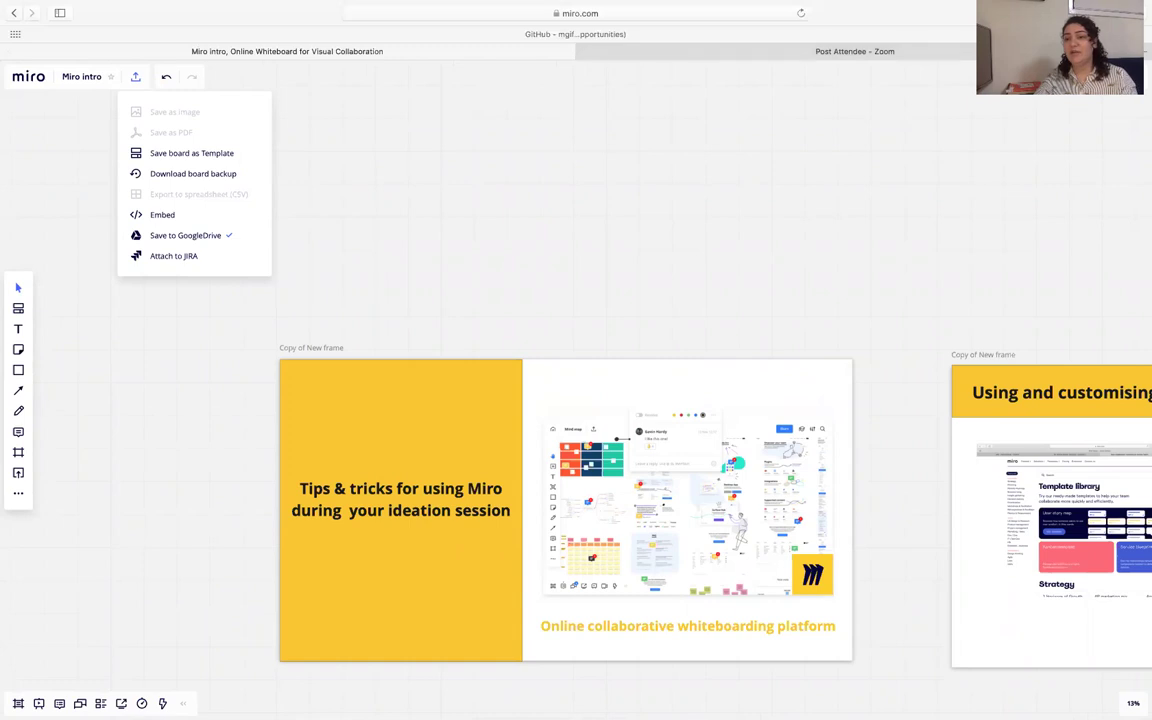
key(Escape)
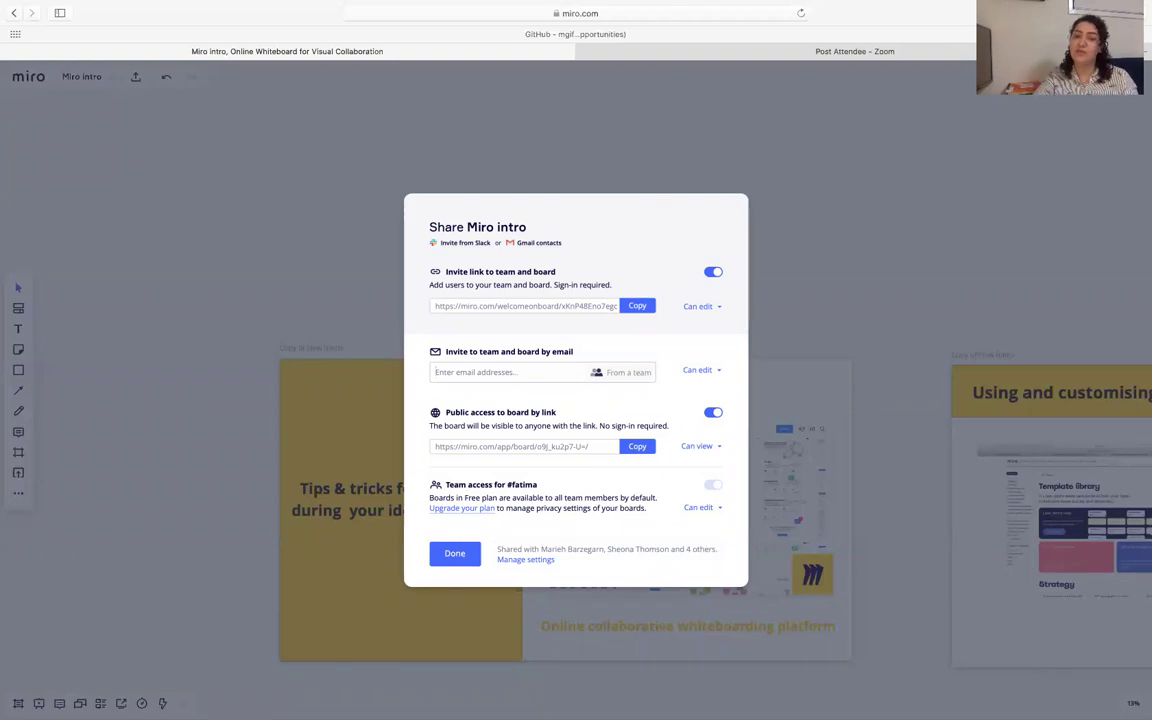
click(772, 139)
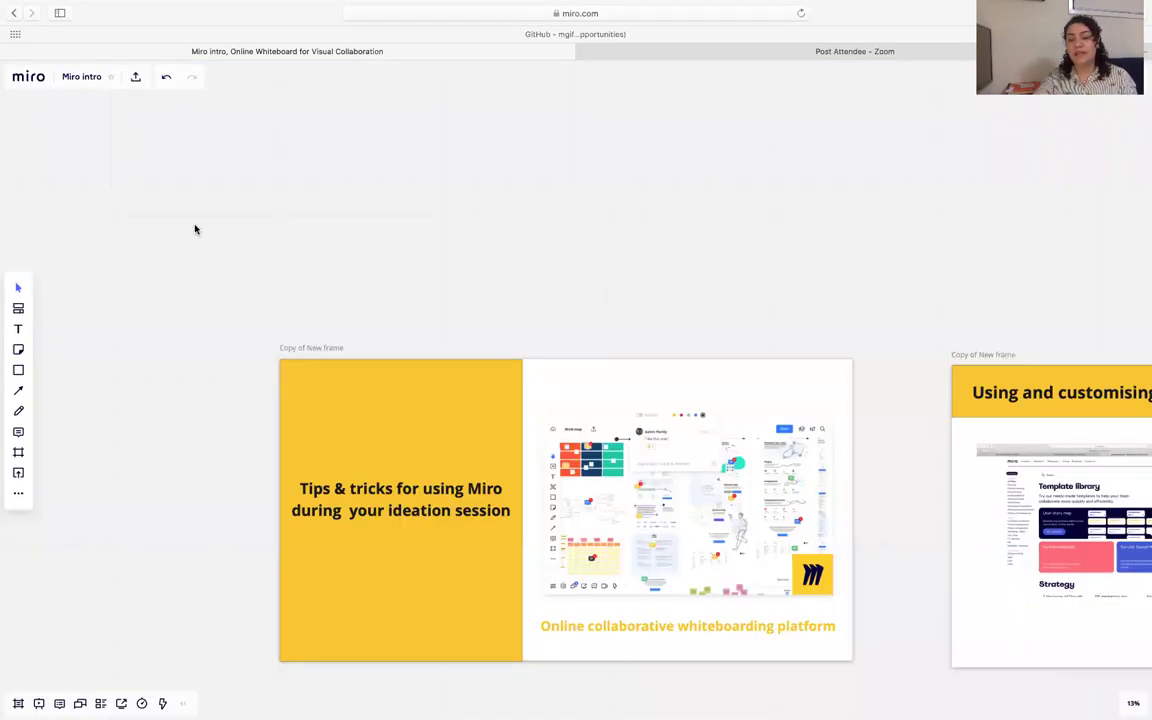
scroll(195, 229, down, 2)
scroll(195, 229, right, 3)
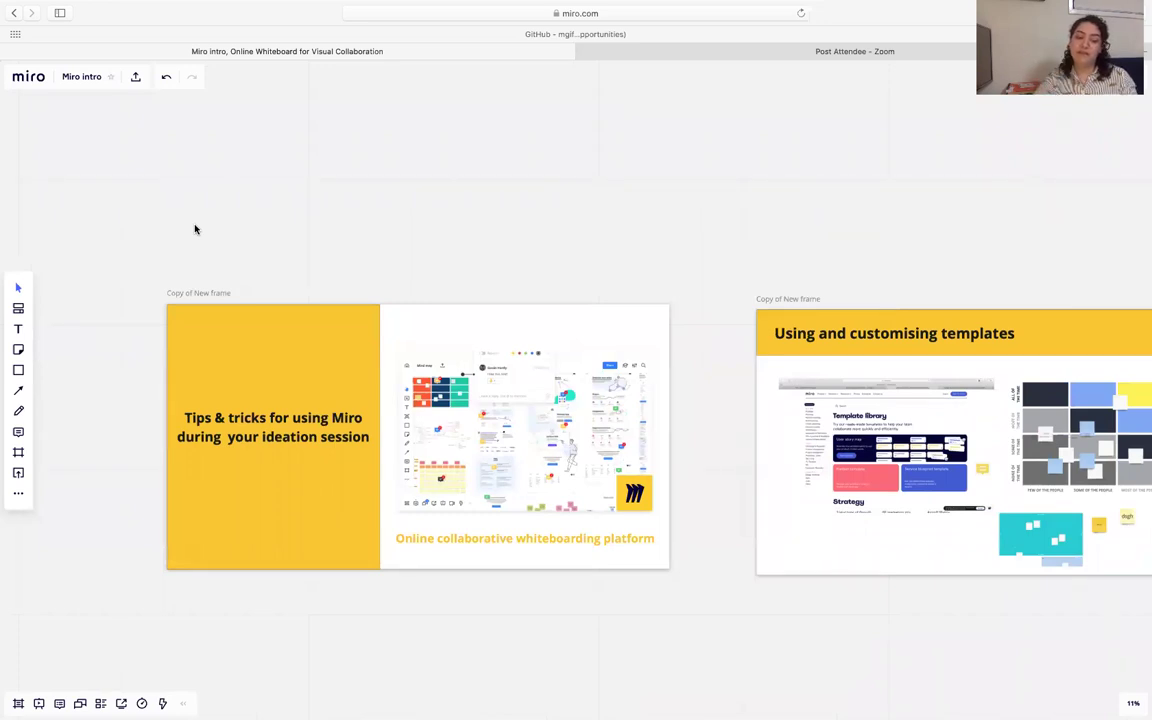
scroll(195, 229, down, 3)
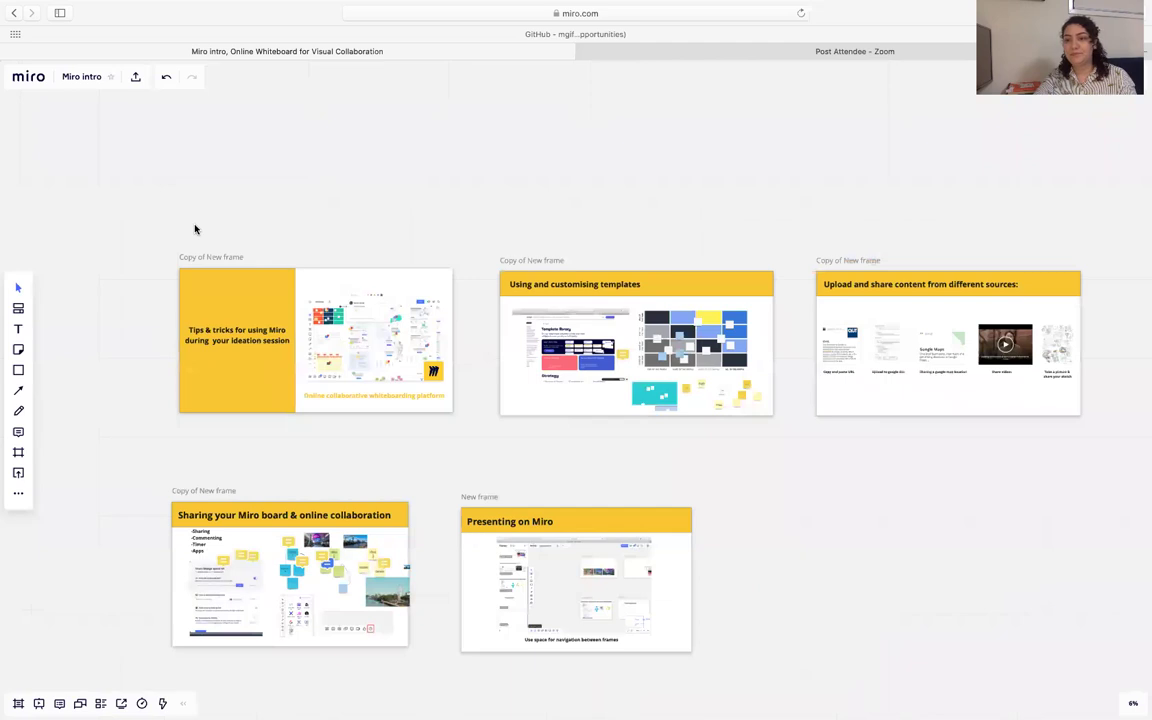
scroll(195, 229, right, 3)
scroll(195, 229, down, 2)
scroll(195, 229, left, 2)
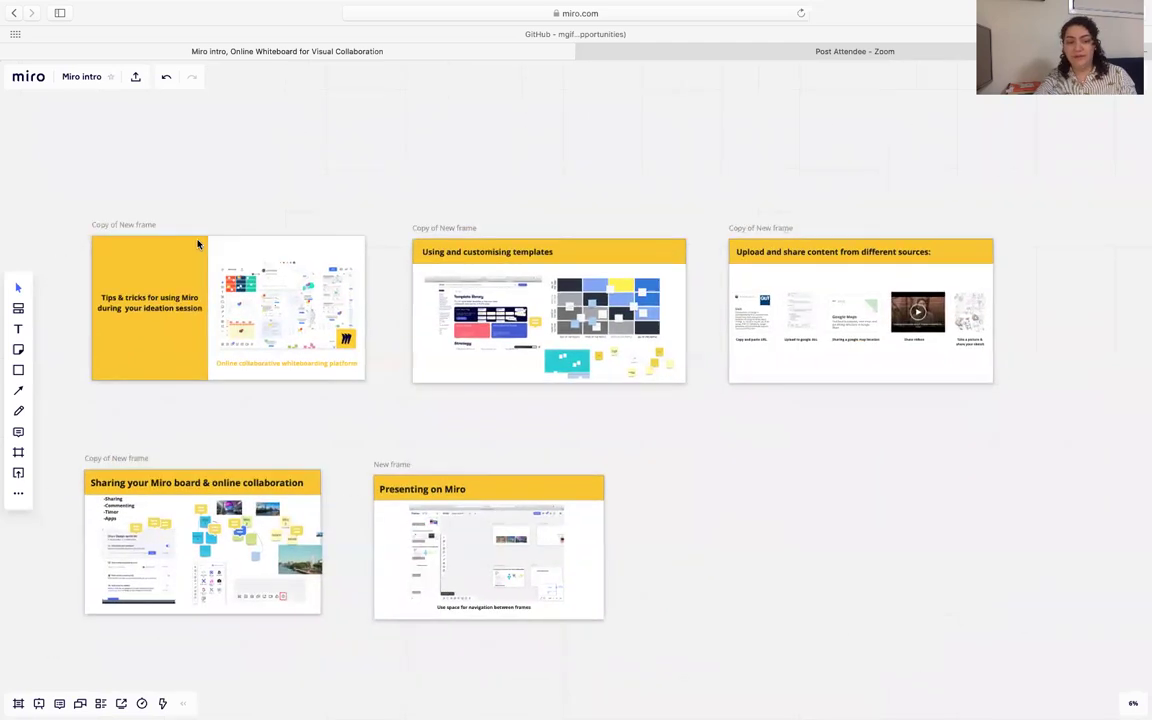